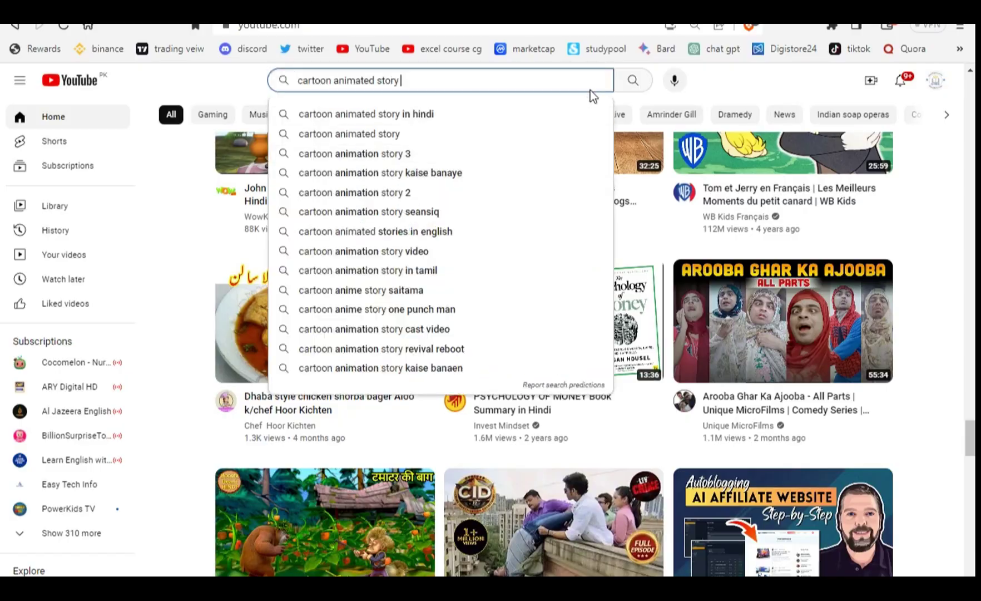
- Search YouTube for 'cartoon animated story' once the lion story preview ends
left_click(633, 84)
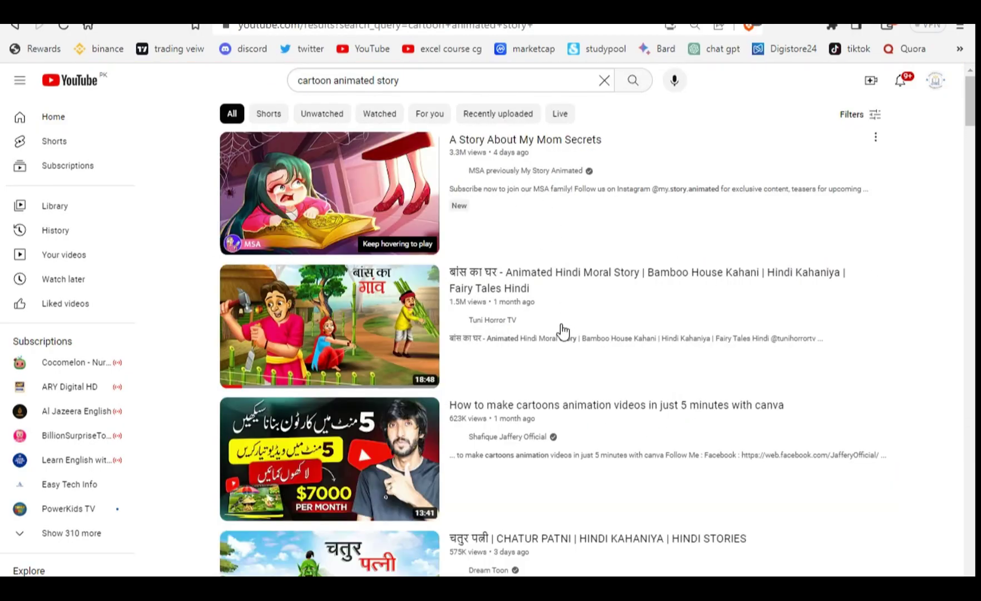
scroll(558, 328, "down", 3)
scroll(541, 346, "up", 3)
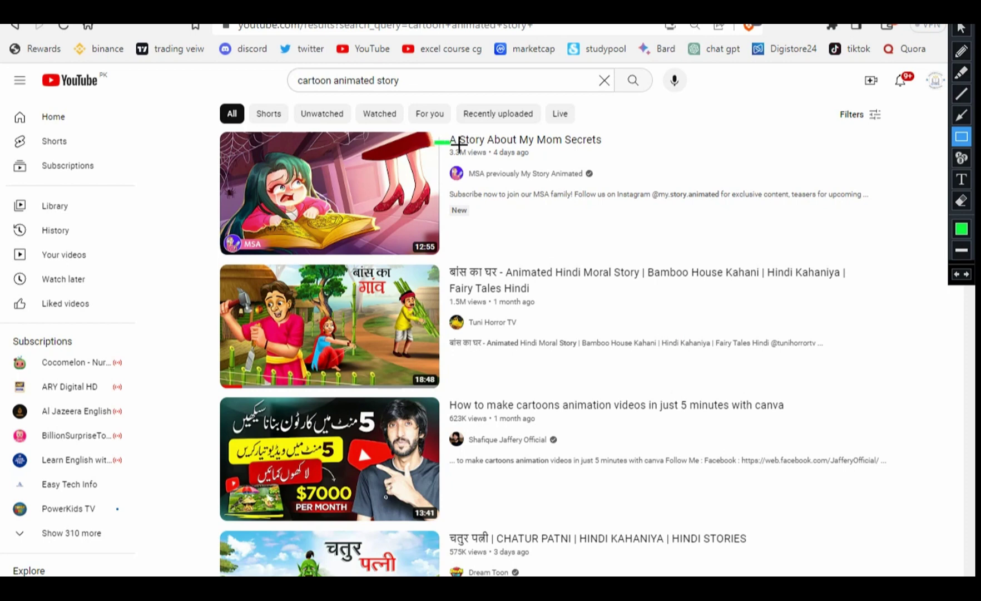
left_click_drag(459, 143, 558, 161)
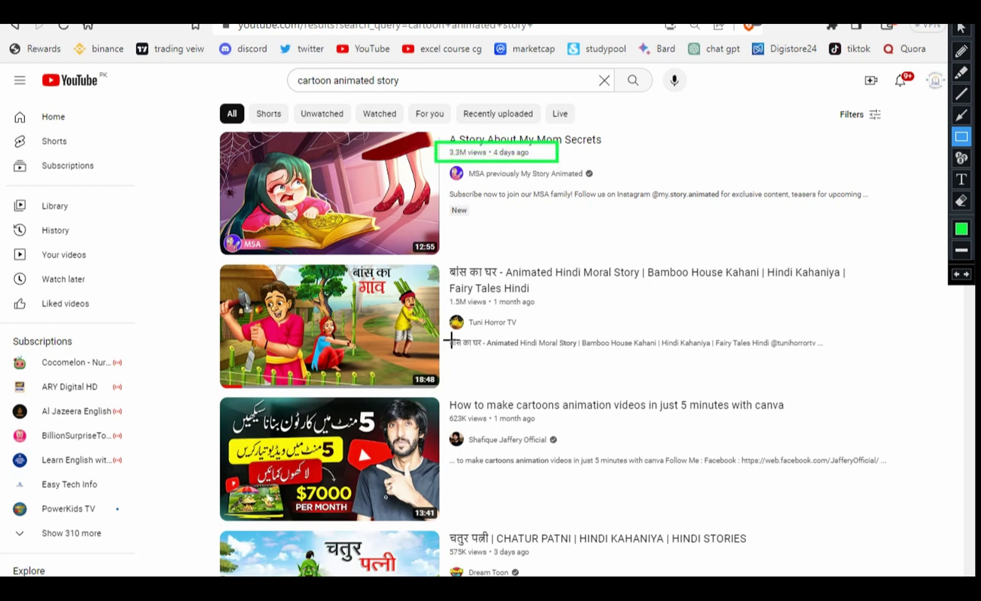
left_click_drag(442, 285, 556, 318)
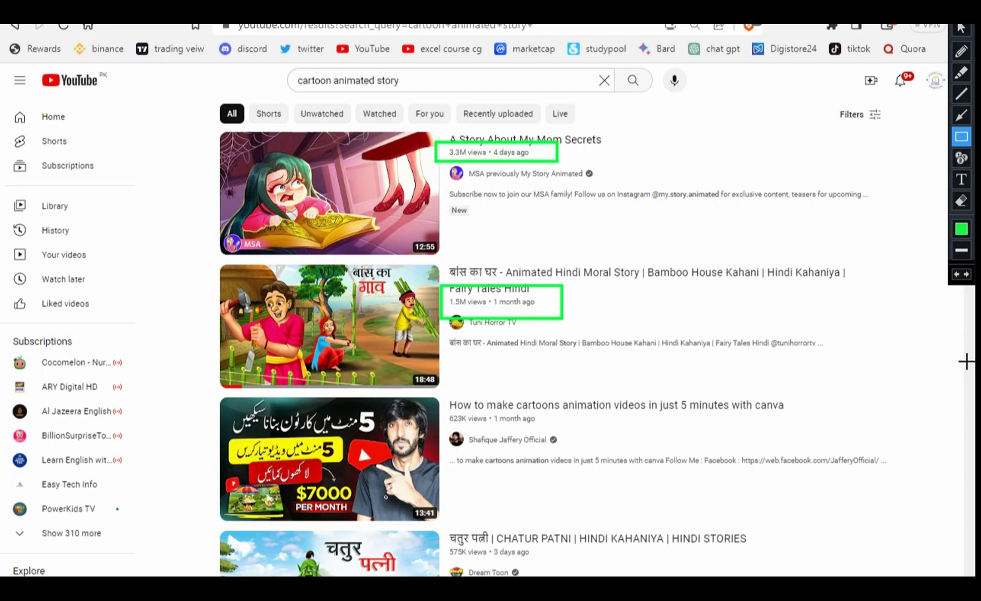
key("Escape")
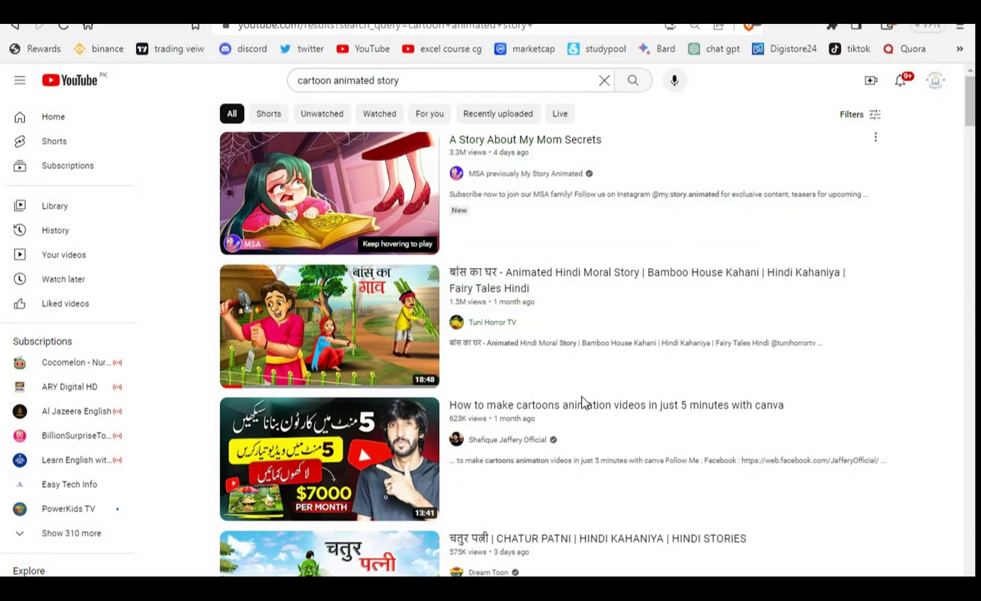
scroll(579, 412, "down", 5)
scroll(514, 456, "down", 4)
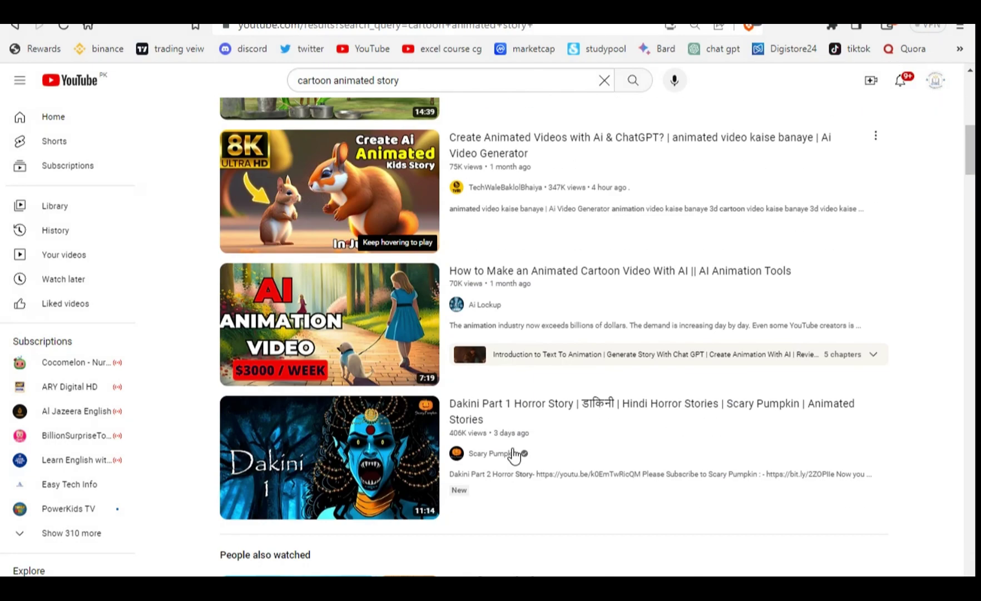
scroll(585, 409, "down", 5)
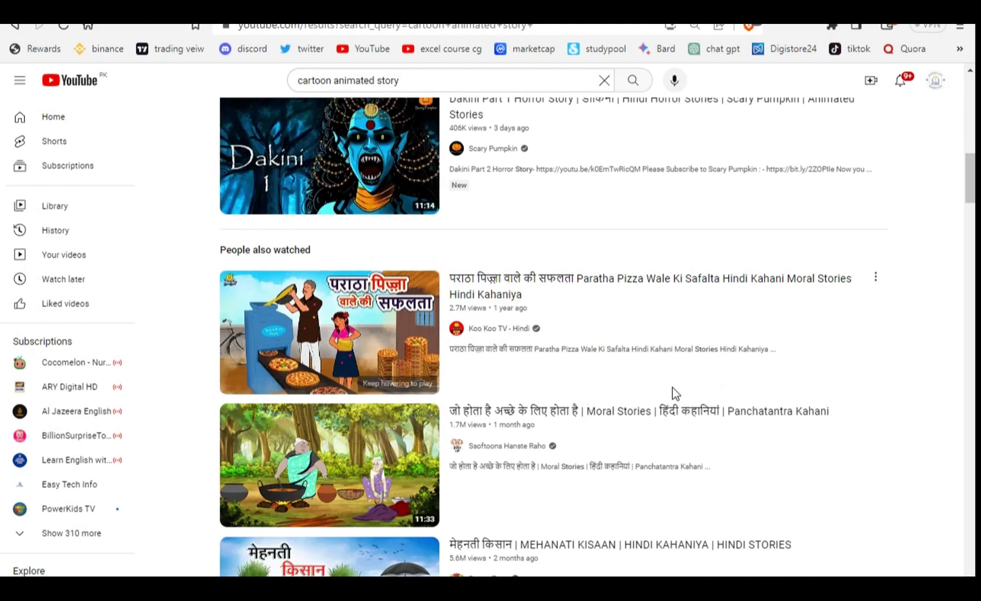
scroll(673, 394, "down", 3)
scroll(672, 409, "down", 13)
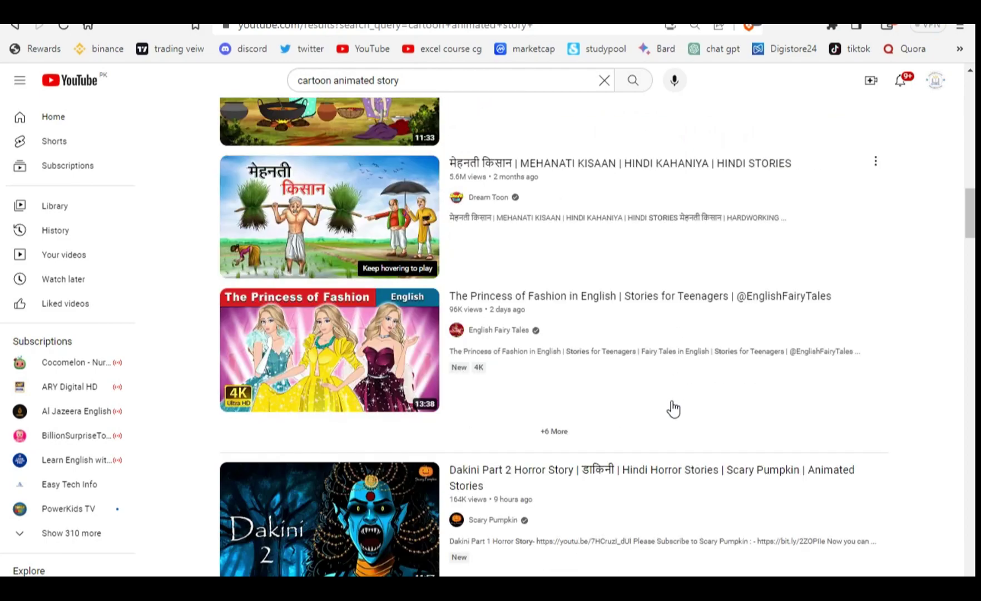
scroll(672, 408, "down", 4)
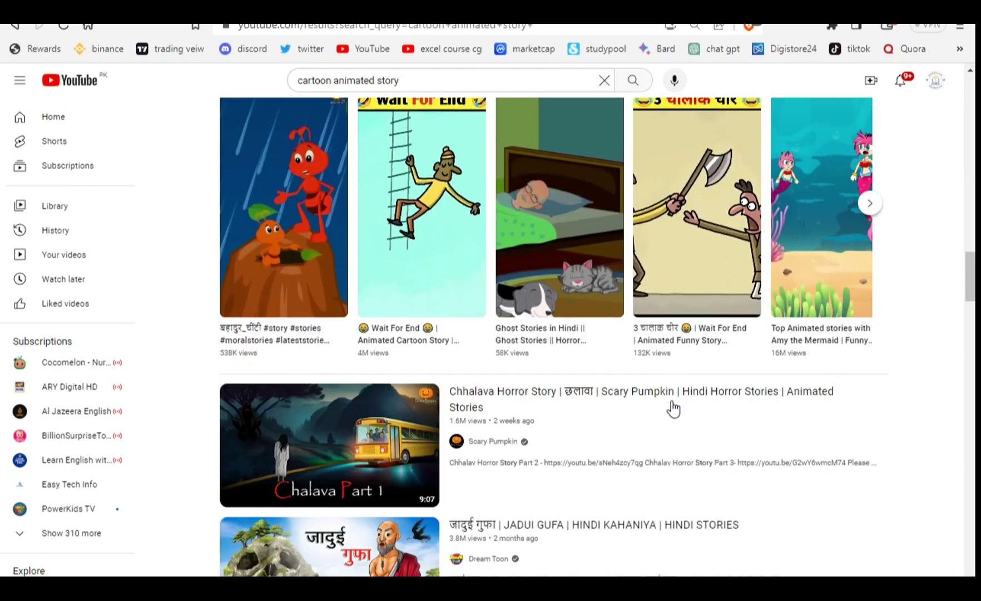
scroll(646, 494, "up", 12)
scroll(648, 503, "up", 4)
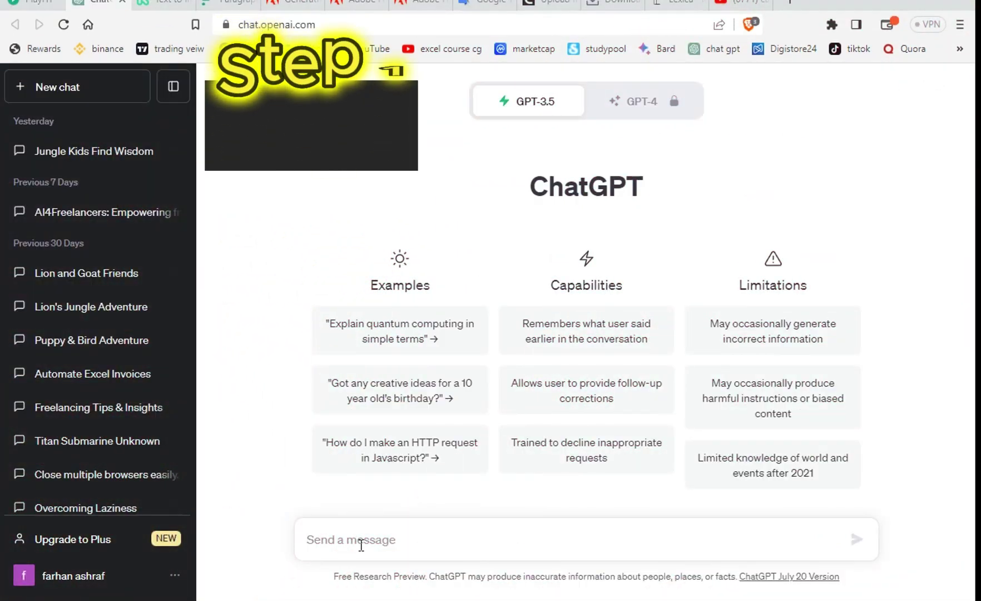
- Ask ChatGPT to 'write a short kids story about lion and goat in jungle'
type("write a short kids story about lion and goat")
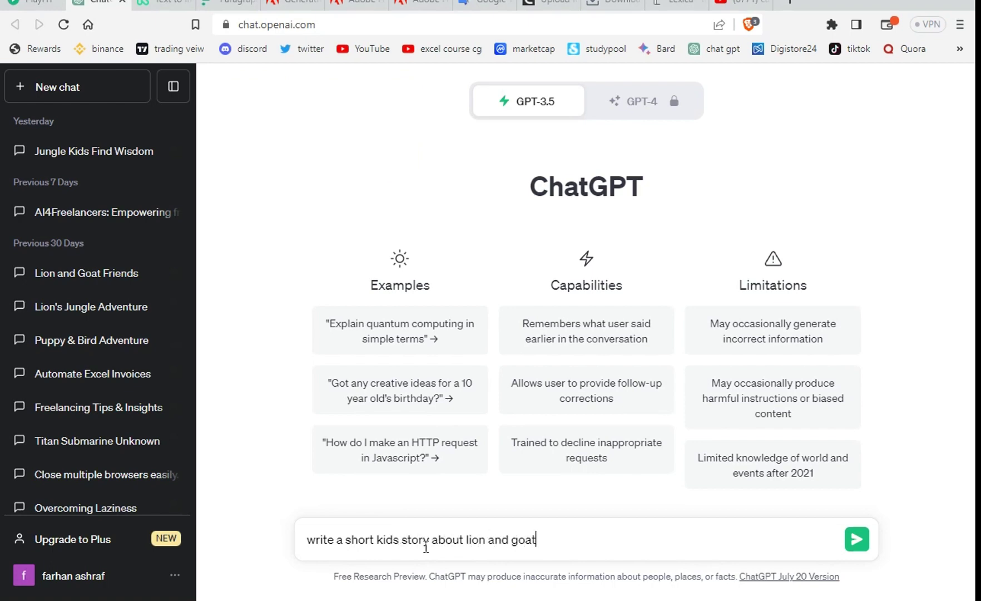
type(" in jungle")
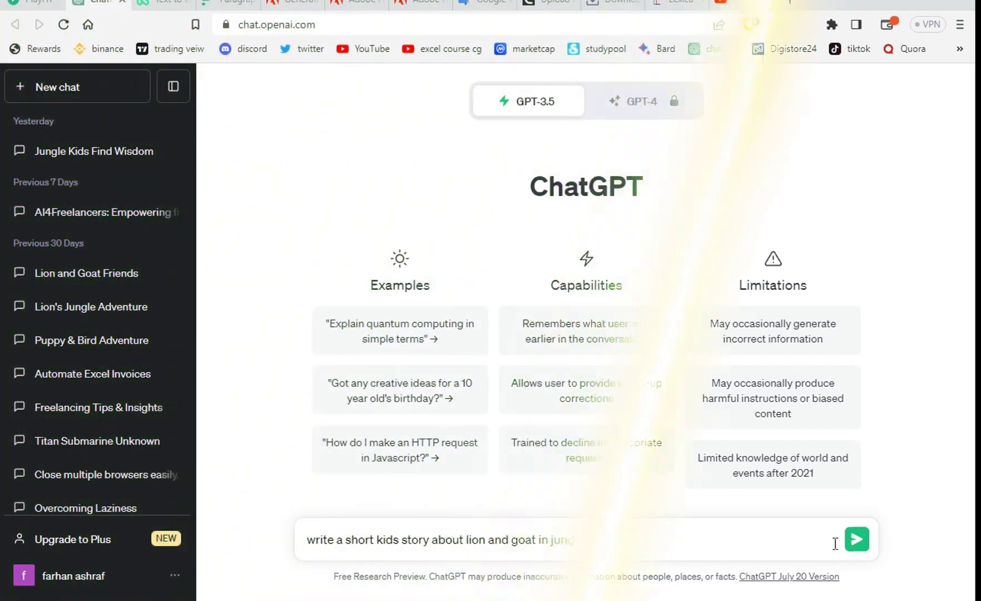
left_click(857, 541)
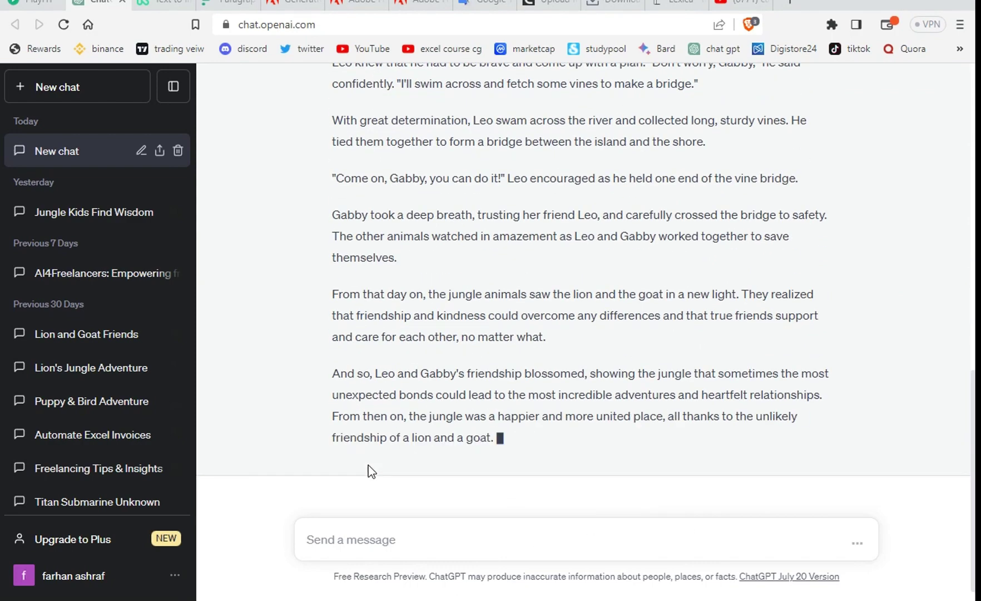
scroll(586, 381, "up", 15)
- Read through the lion-and-goat story in the Word document 'Short story of line and goat'
left_click_drag(334, 194, 527, 427)
key("alt+Tab")
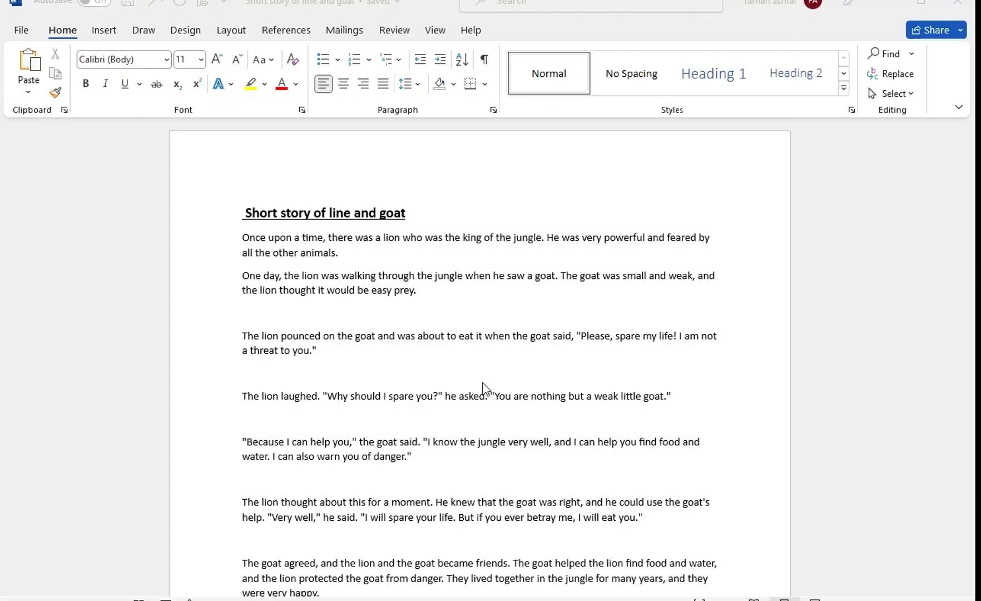
scroll(617, 364, "down", 3)
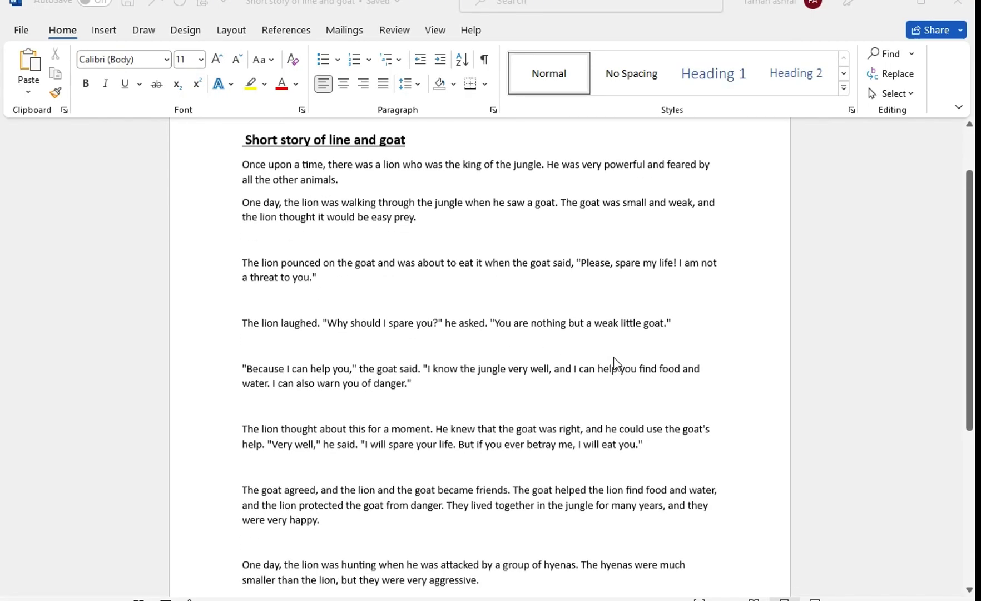
scroll(615, 362, "down", 5)
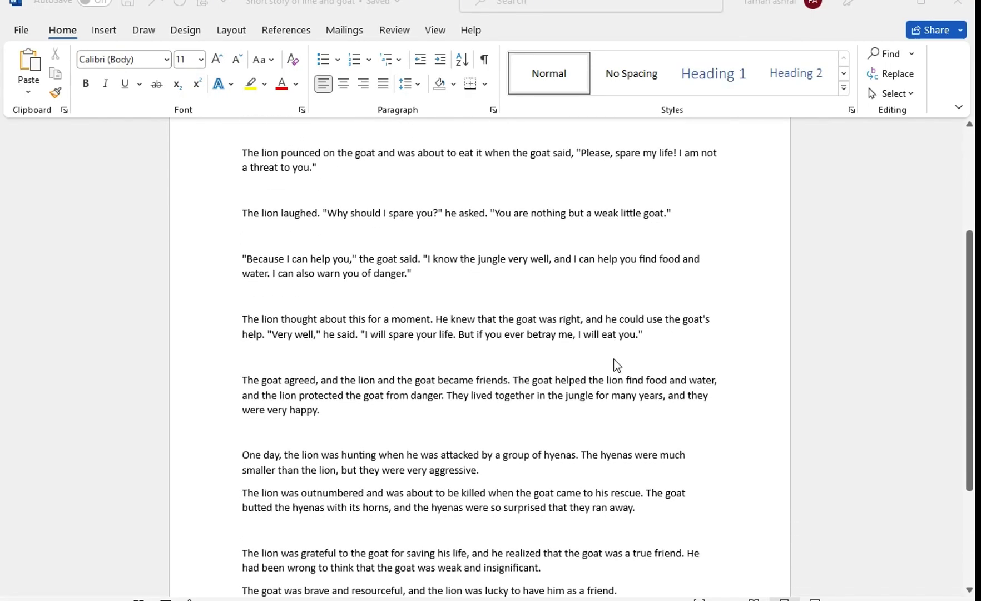
scroll(617, 364, "down", 6)
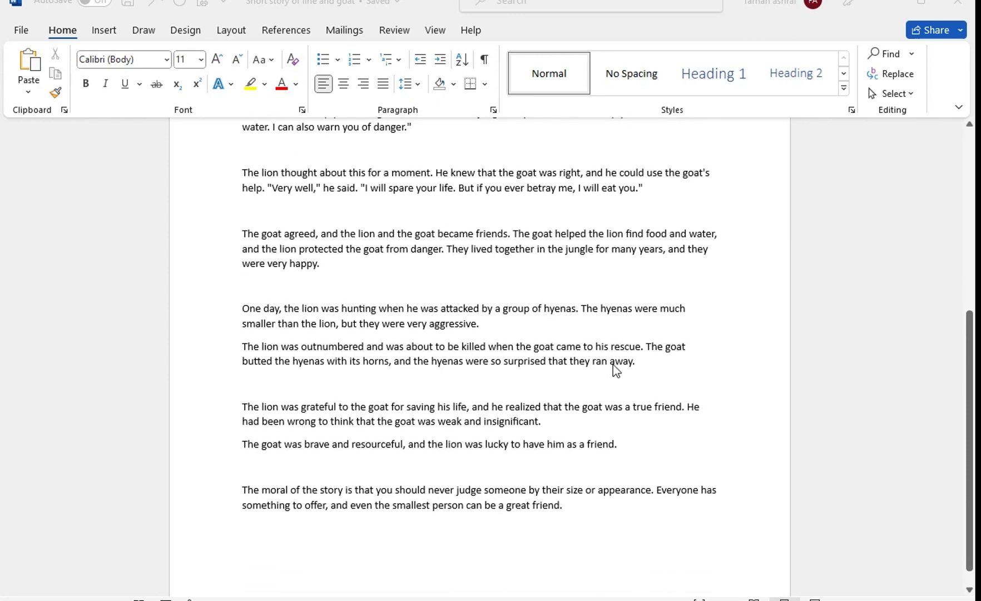
scroll(614, 367, "up", 9)
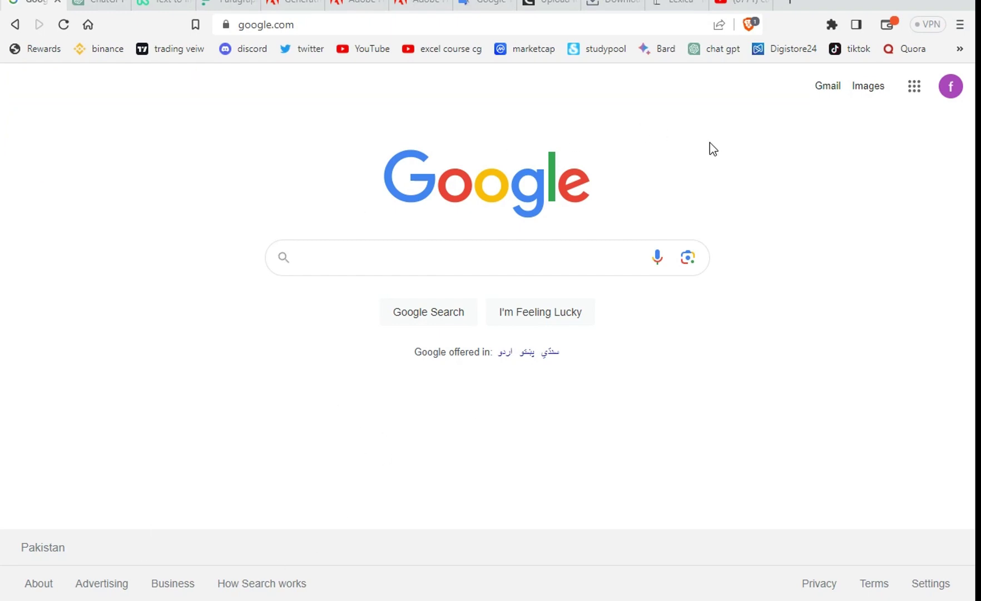
- Search Google for playht, open play.ht and sign up with a Google account
left_click(353, 265)
type("play")
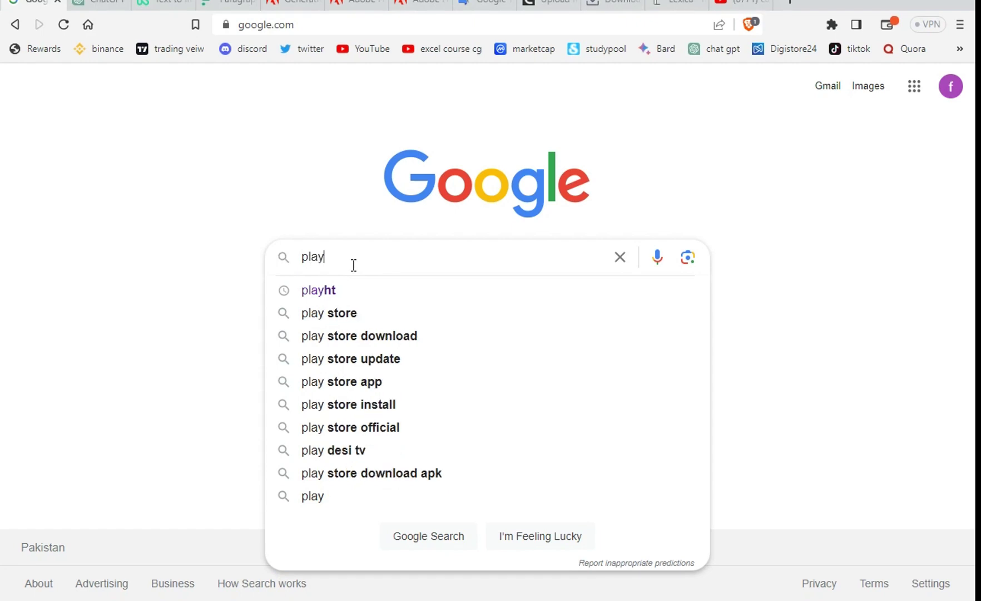
type("h")
left_click(340, 290)
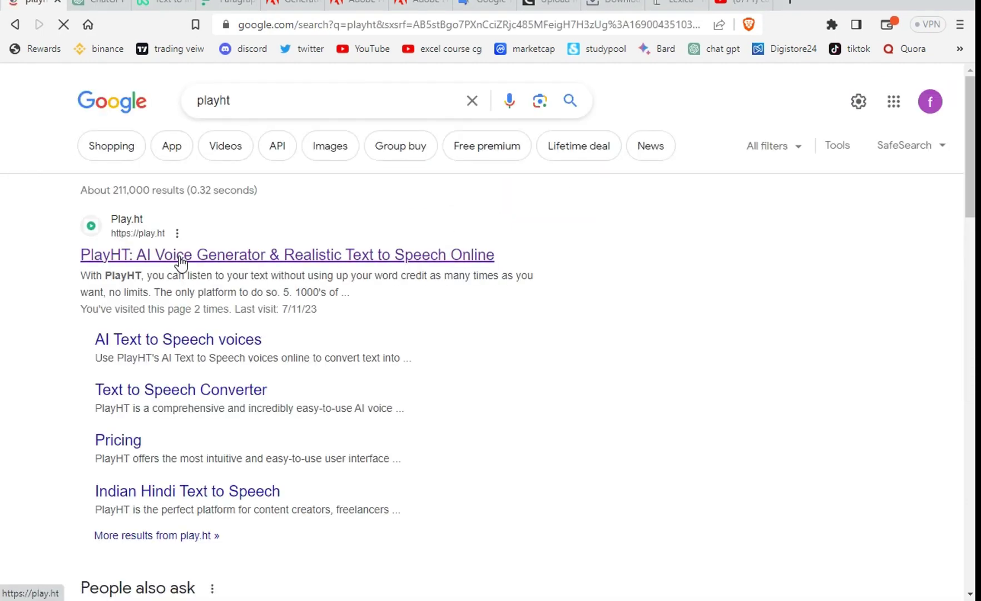
left_click(399, 256)
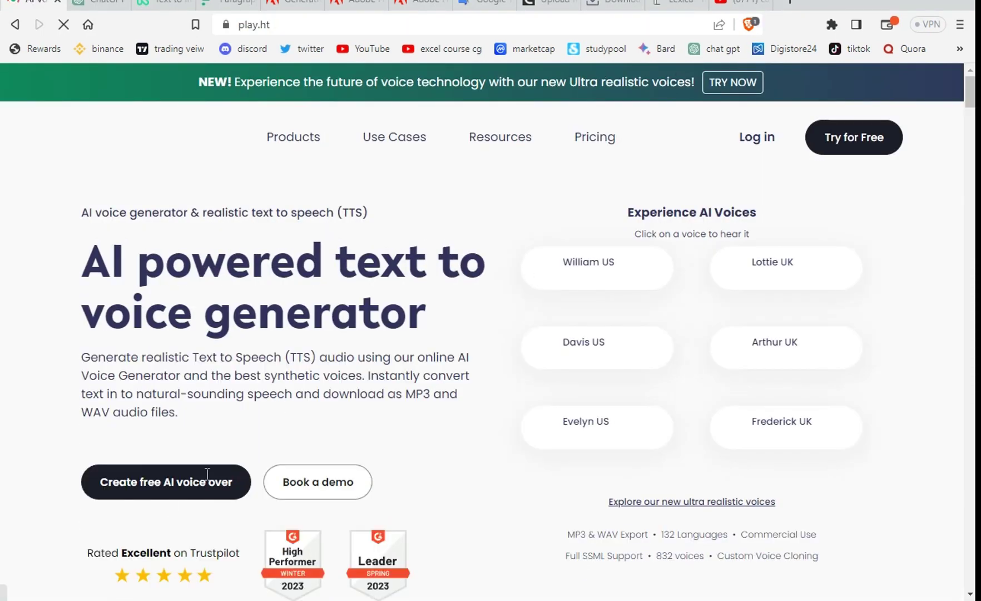
left_click(173, 486)
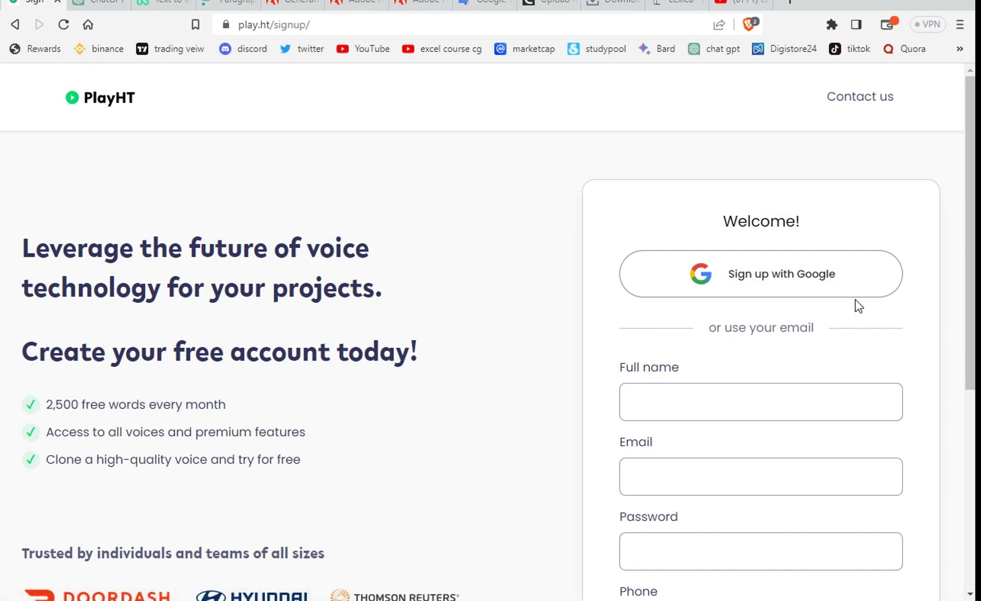
left_click(774, 286)
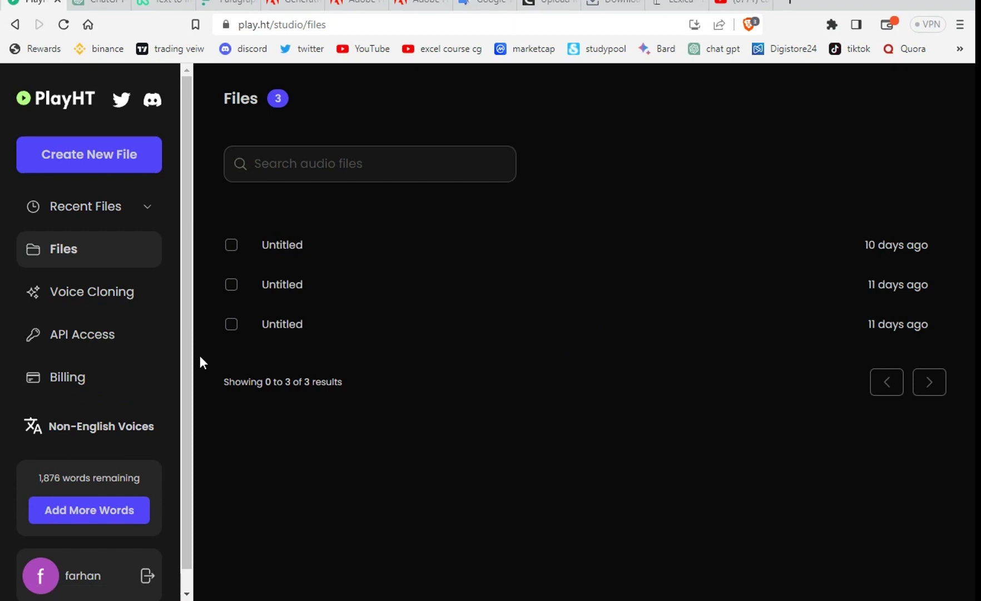
- Create a new blank Untitled voice-over file in the PlayHT studio
left_click(95, 157)
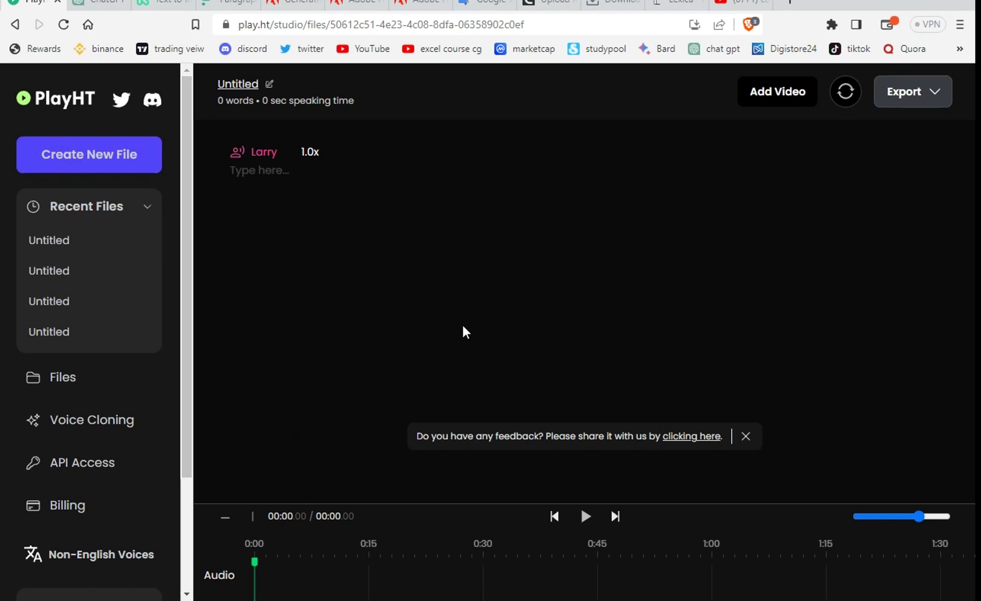
- Preview Ayla (Narrative) and make it the voice for all paragraphs instead of Larry
left_click(265, 153)
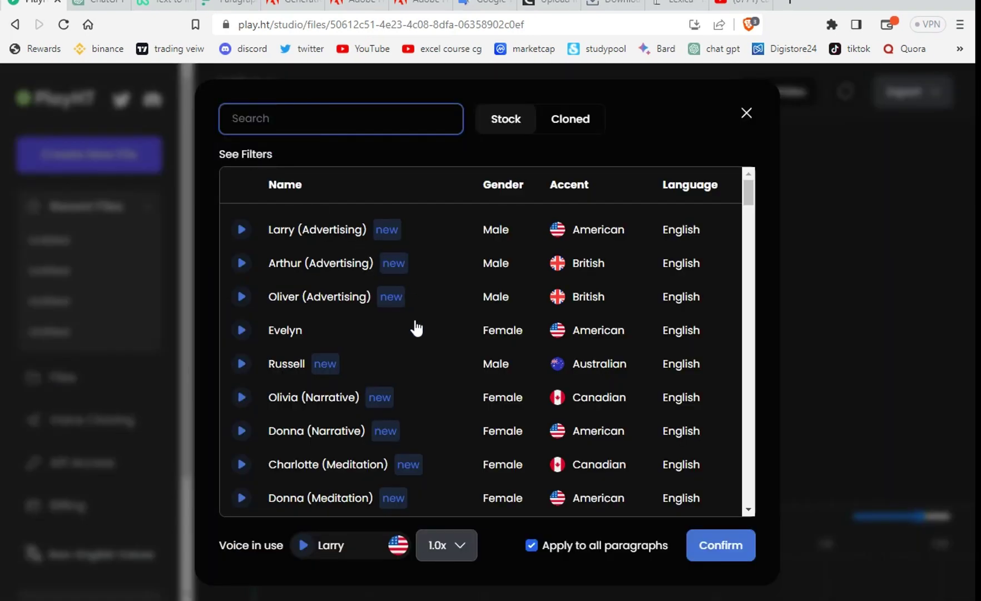
scroll(417, 340, "down", 10)
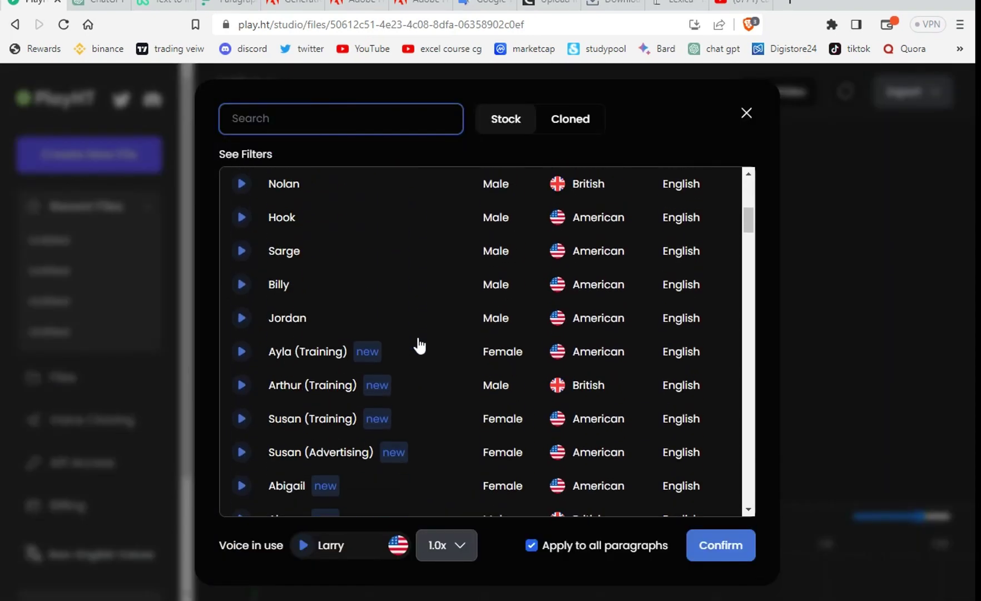
scroll(419, 345, "down", 5)
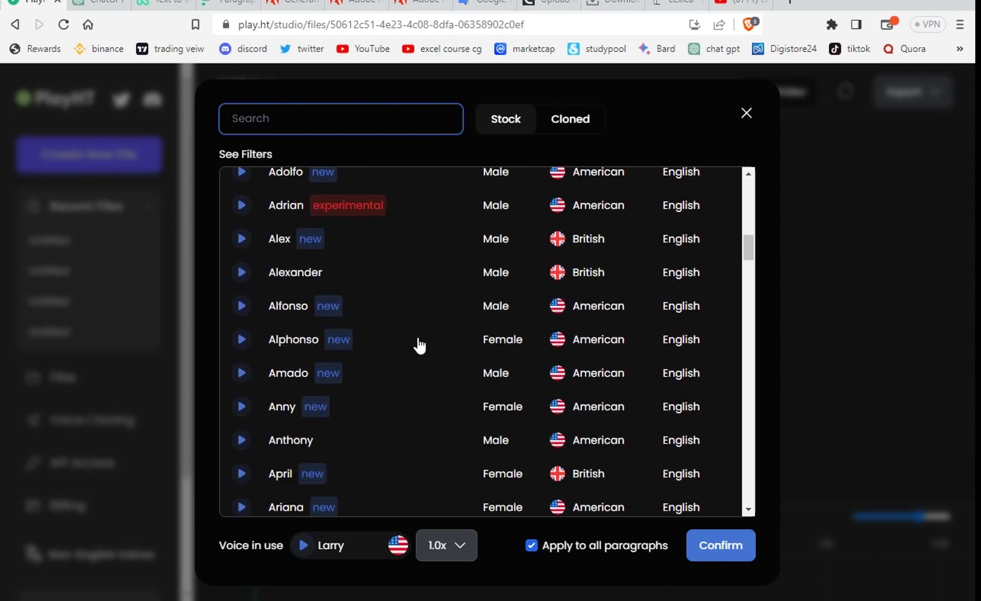
scroll(419, 346, "down", 8)
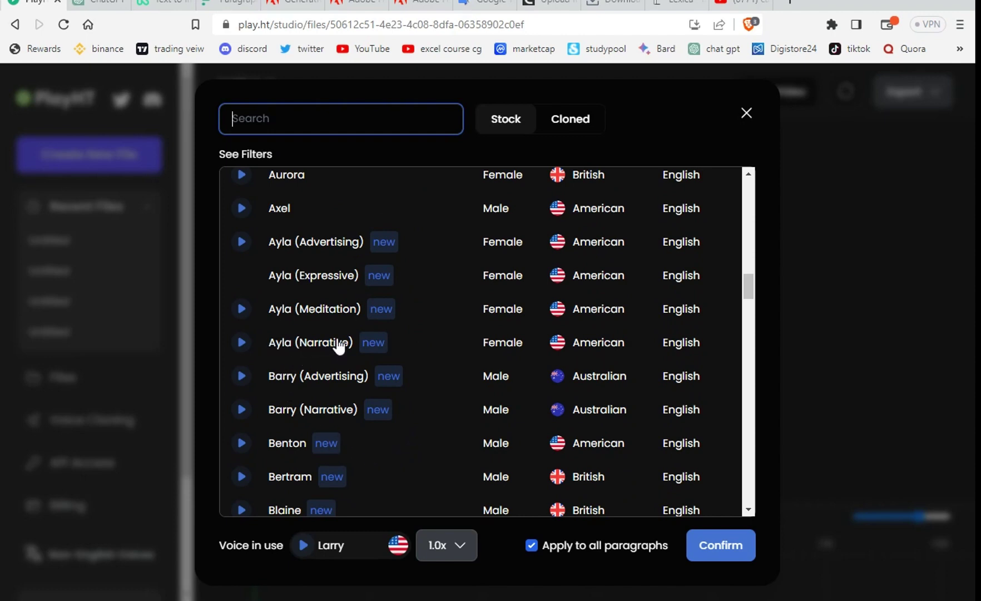
left_click(241, 343)
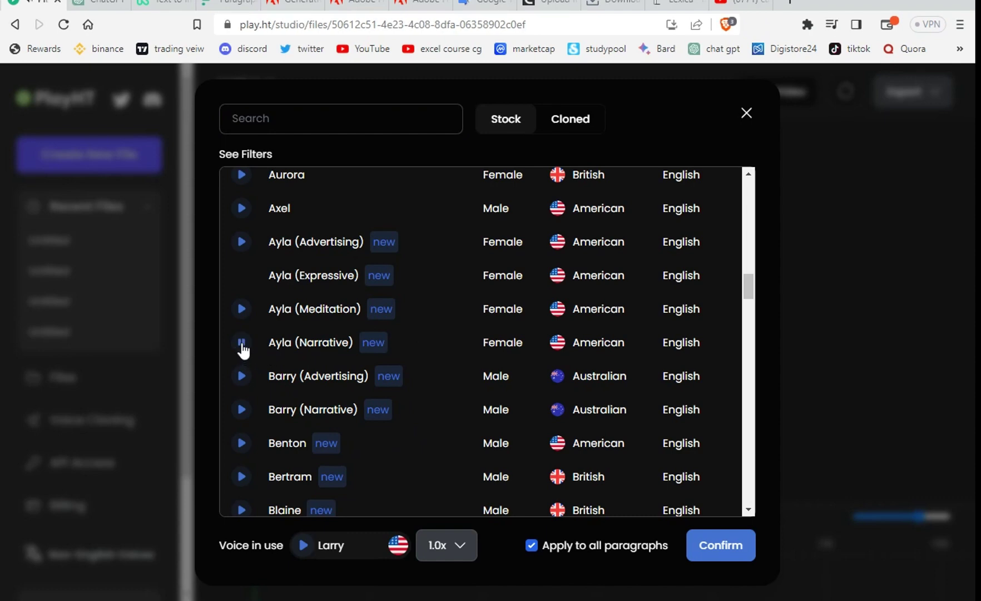
left_click(385, 348)
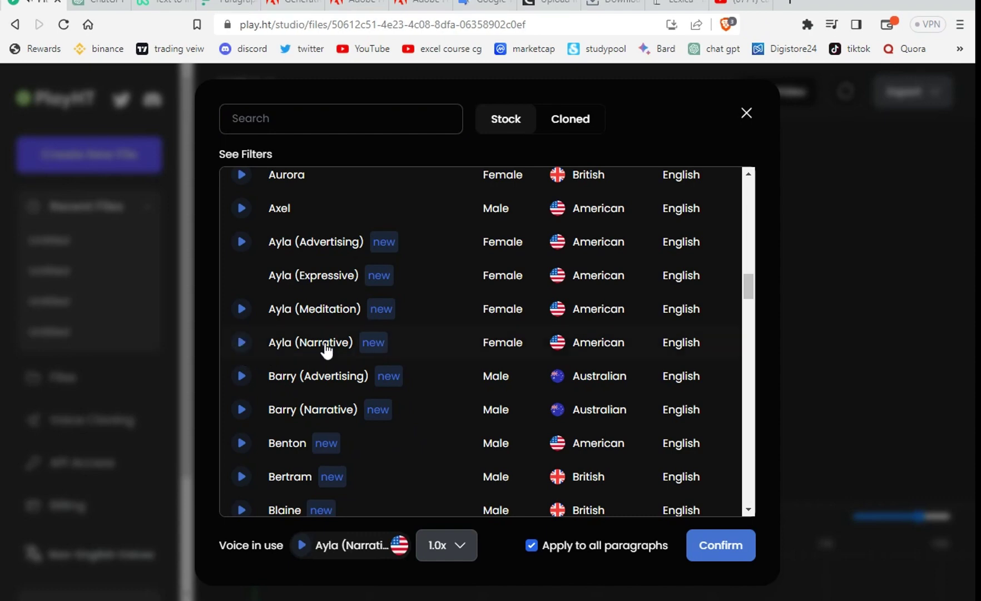
left_click(720, 545)
- Paste the story's first paragraph from Word into PlayHT and generate its audio
key("alt+Tab")
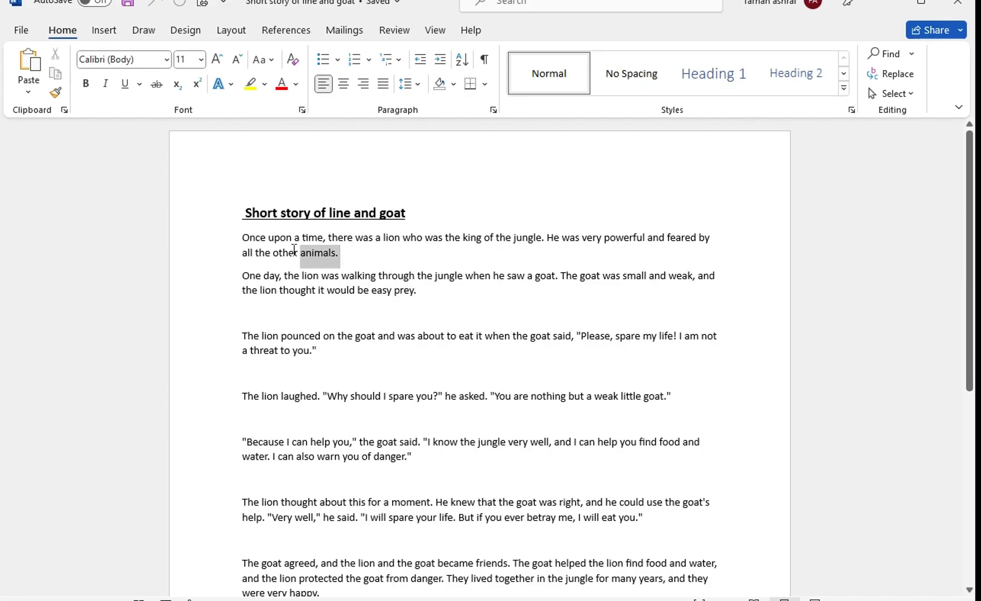
triple_click(323, 253)
key("ctrl+c")
key("alt+Tab")
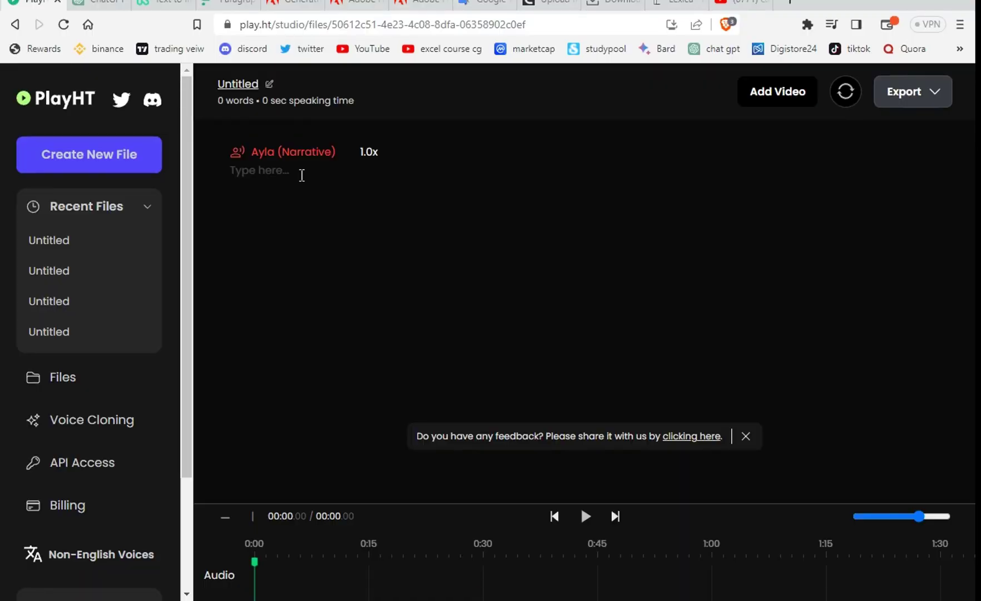
right_click(296, 172)
left_click(345, 289)
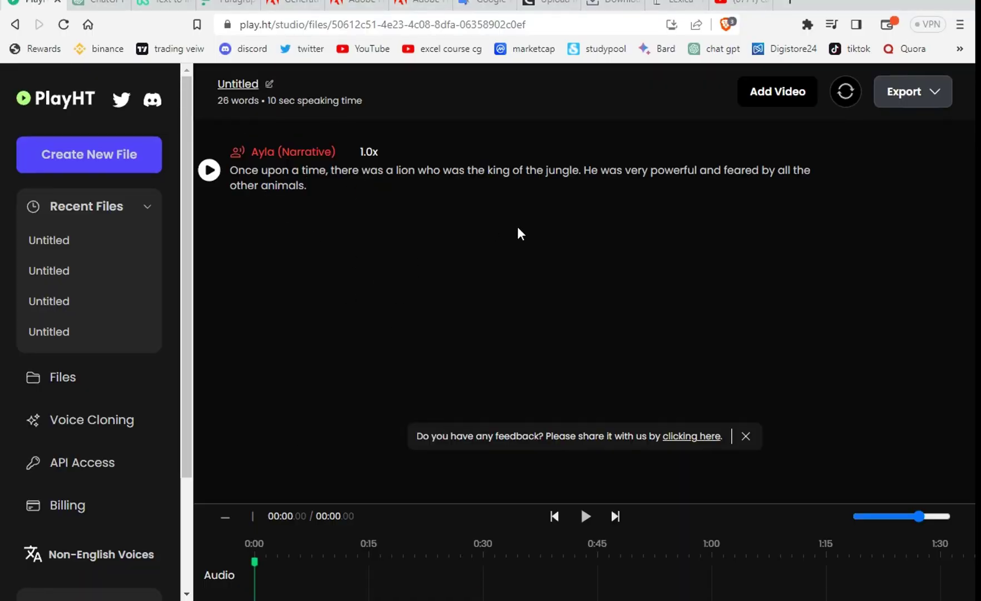
left_click(209, 170)
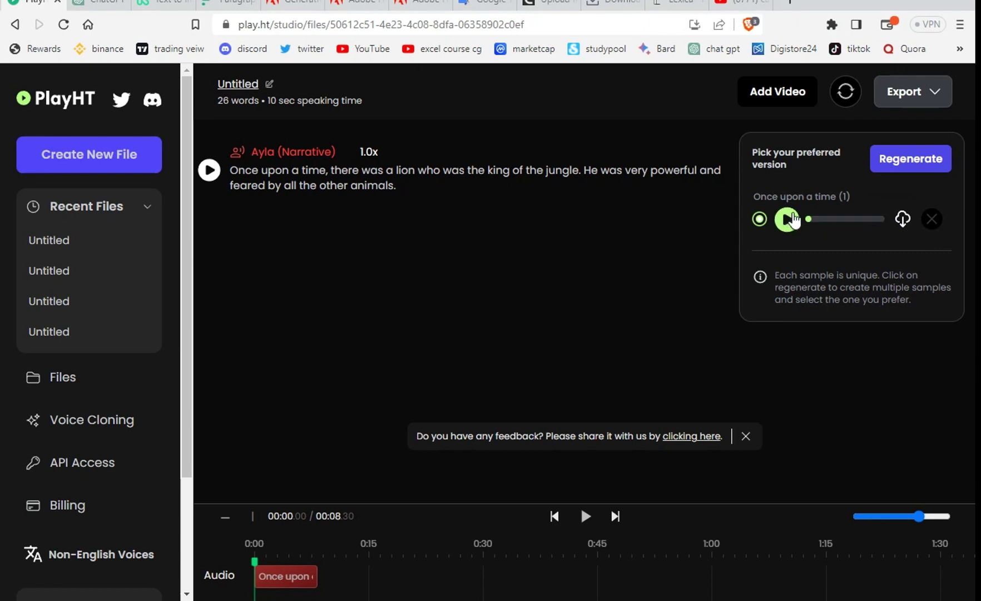
- Save the first audio as WAV, then add and voice the goat-meeting paragraph
left_click(902, 220)
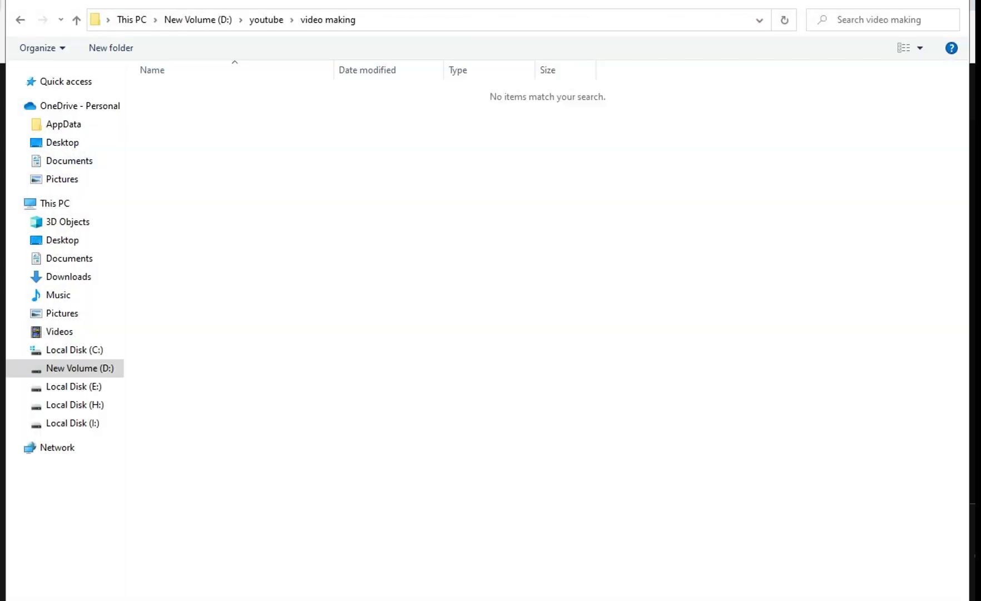
key("Return")
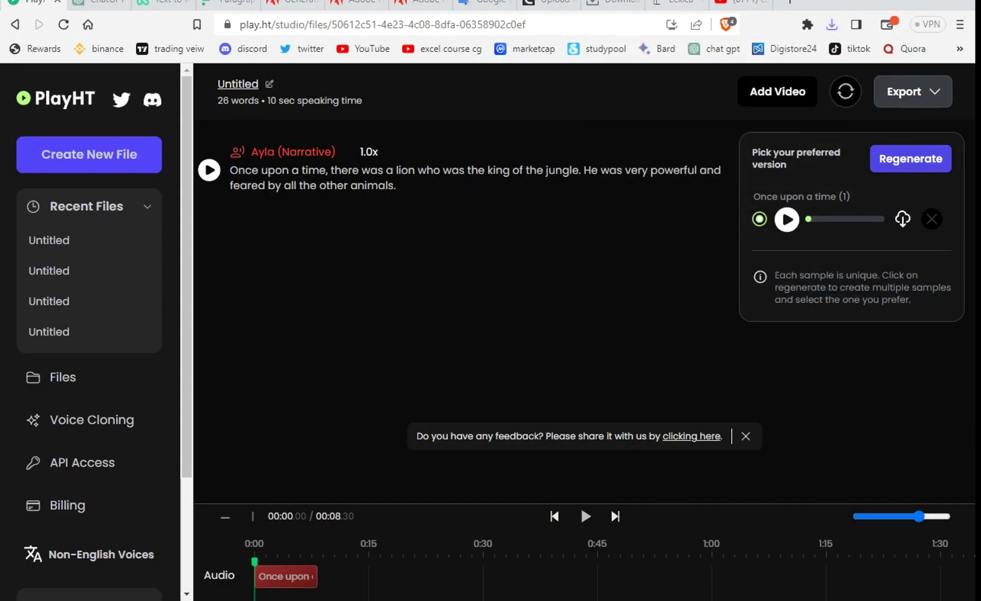
key("alt+Tab")
key("ctrl+c")
key("alt+Tab")
key("ctrl+v")
left_click(208, 235)
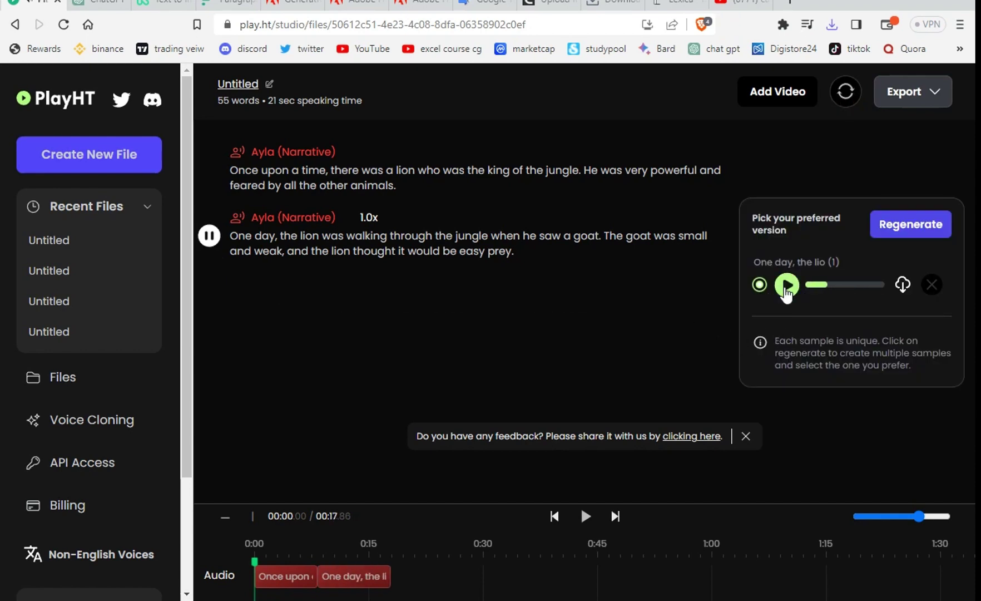
left_click(785, 286)
- Copy the lion-pounced paragraph from Word into PlayHT as a third block
key("alt+Tab")
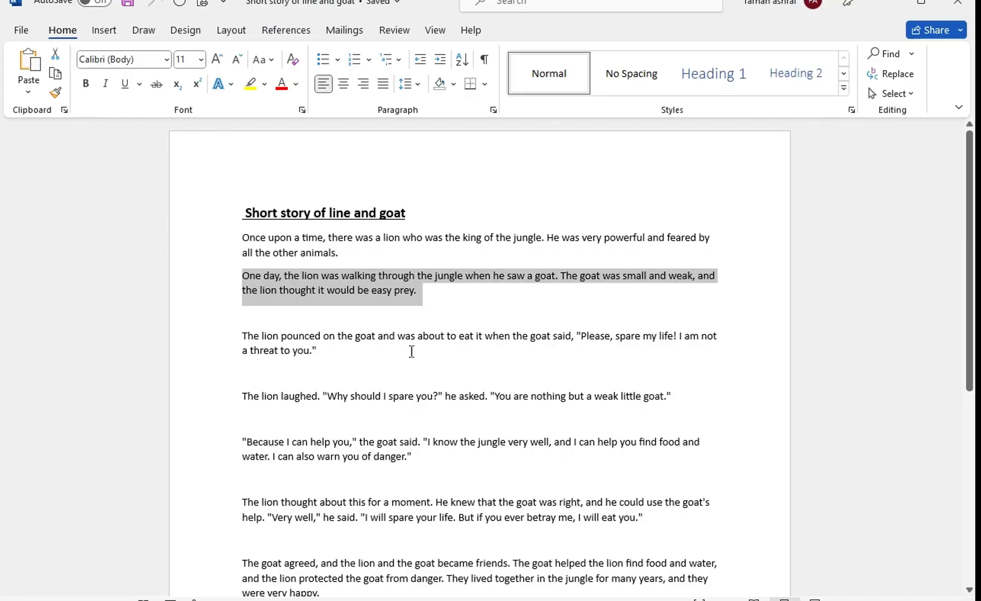
triple_click(409, 348)
key("ctrl+c")
key("alt+Tab")
key("ctrl+v")
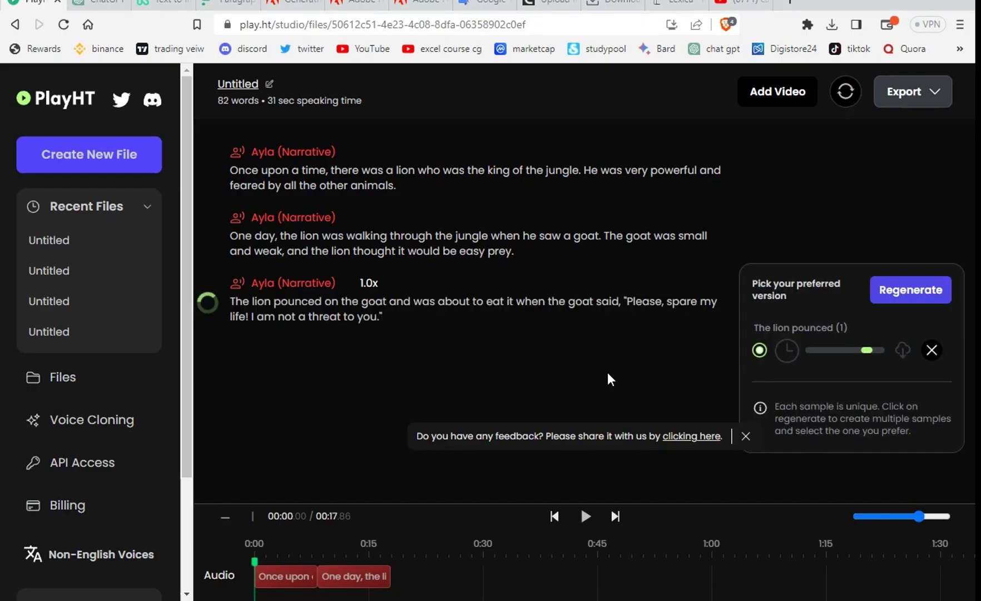
left_click(536, 259)
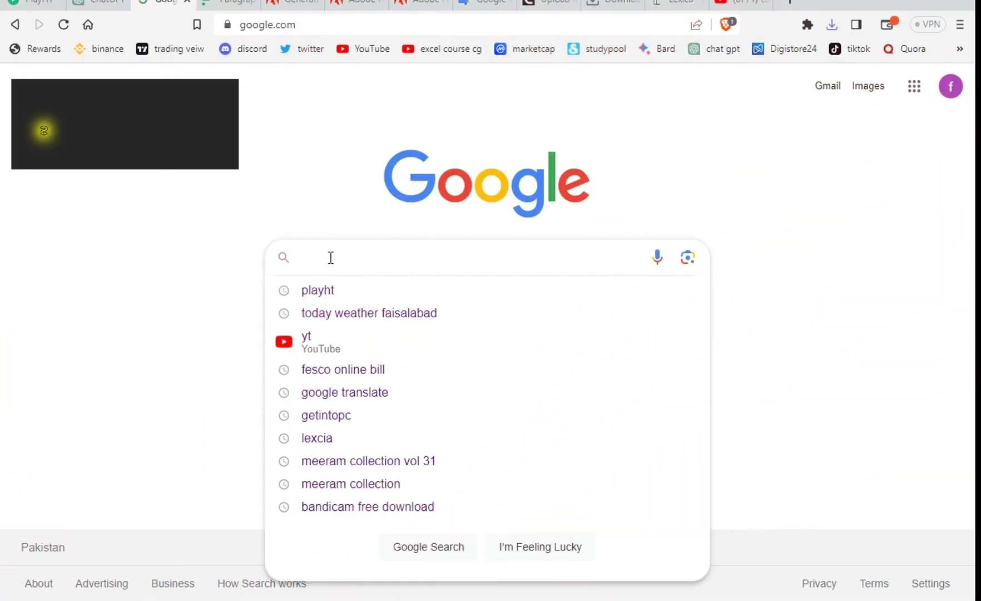
- Search Google for runwayml, open Runway's official site and sign up
type("run")
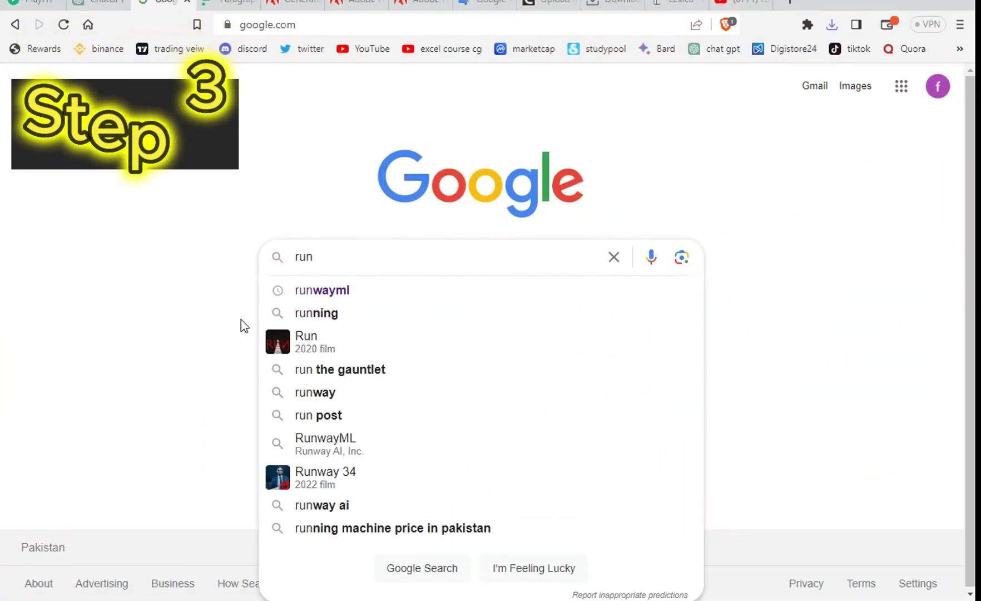
left_click(322, 287)
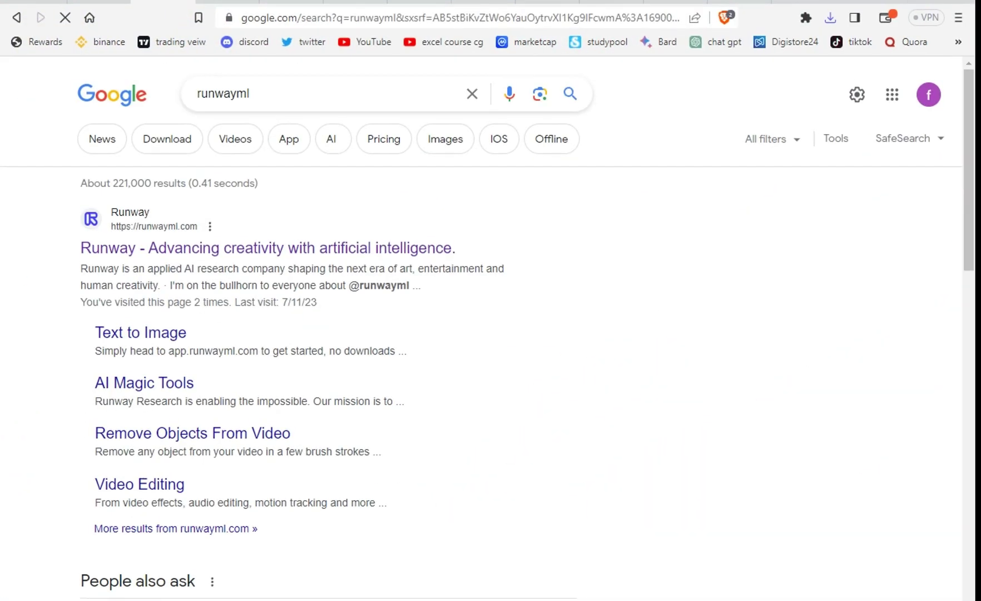
left_click(164, 250)
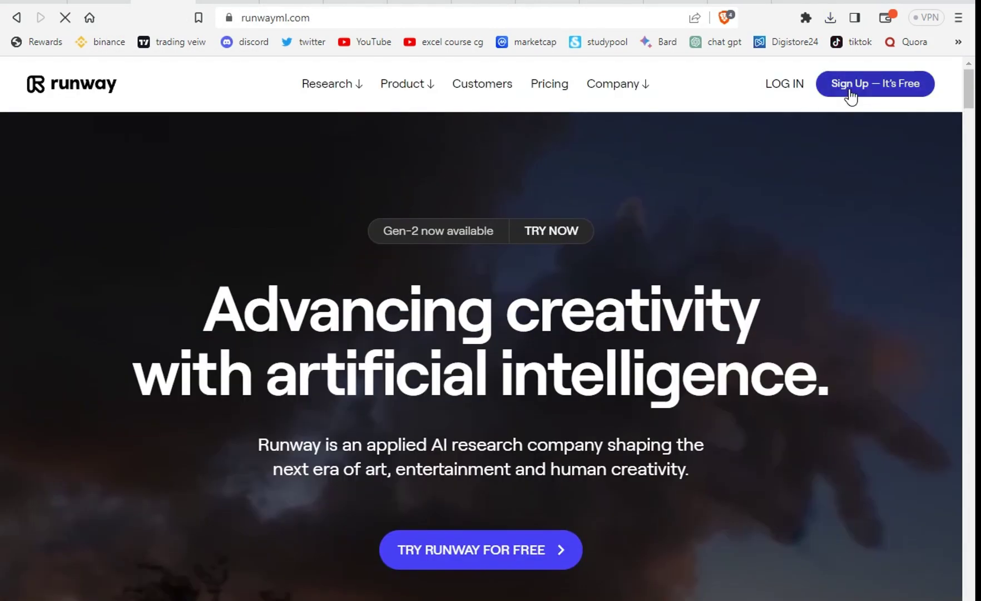
left_click(849, 92)
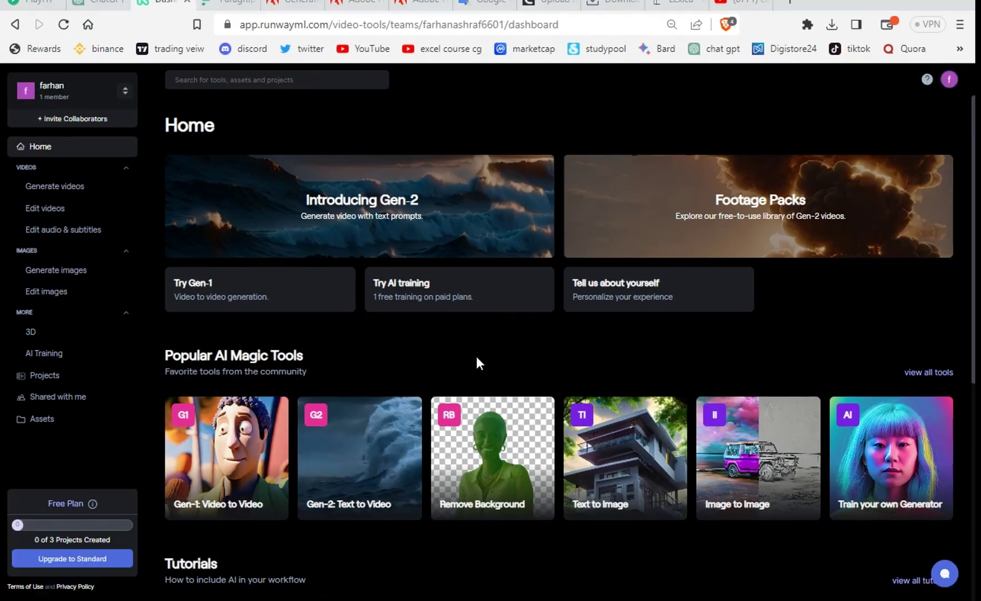
- Use the story's first paragraph as the Gen-2 Text to Video prompt and generate previews
left_click(353, 472)
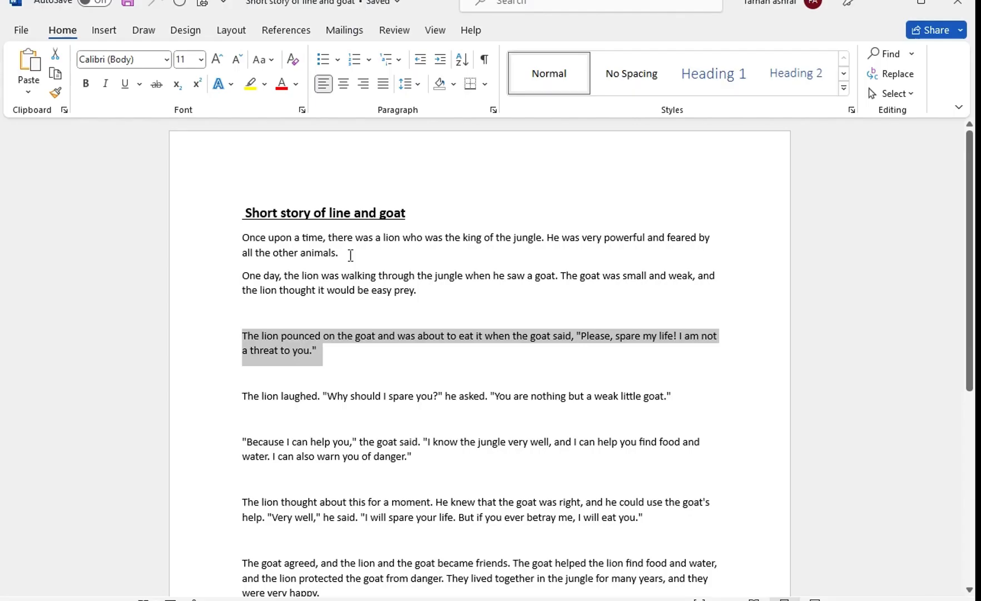
left_click_drag(351, 253, 243, 237)
right_click(309, 248)
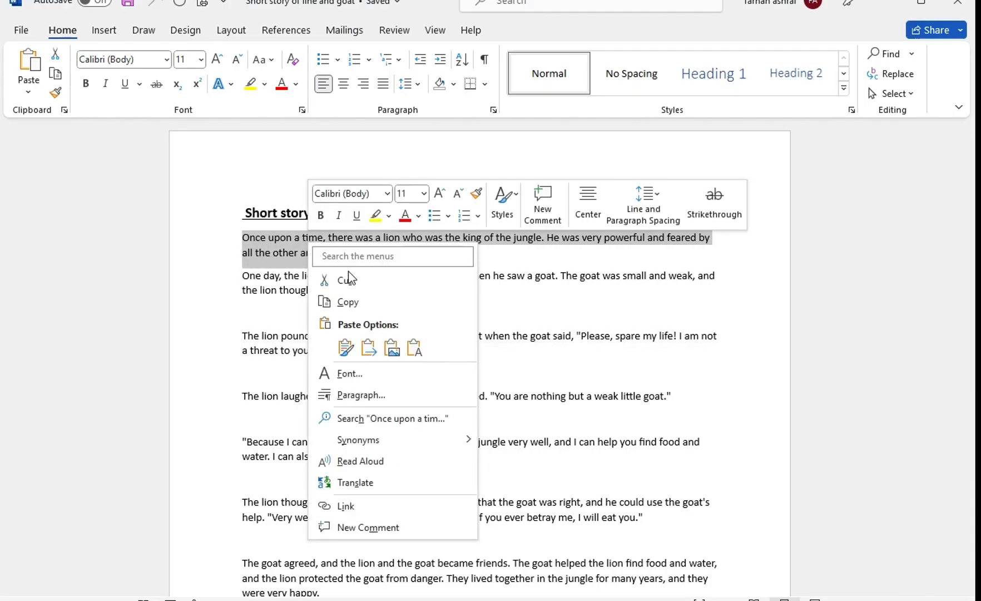
left_click(362, 302)
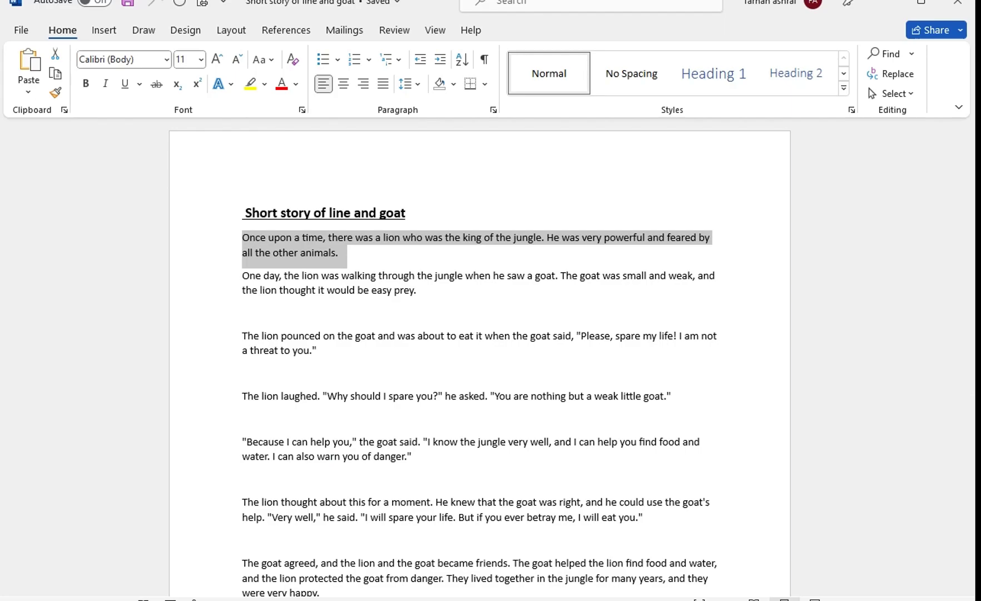
key("alt+Tab")
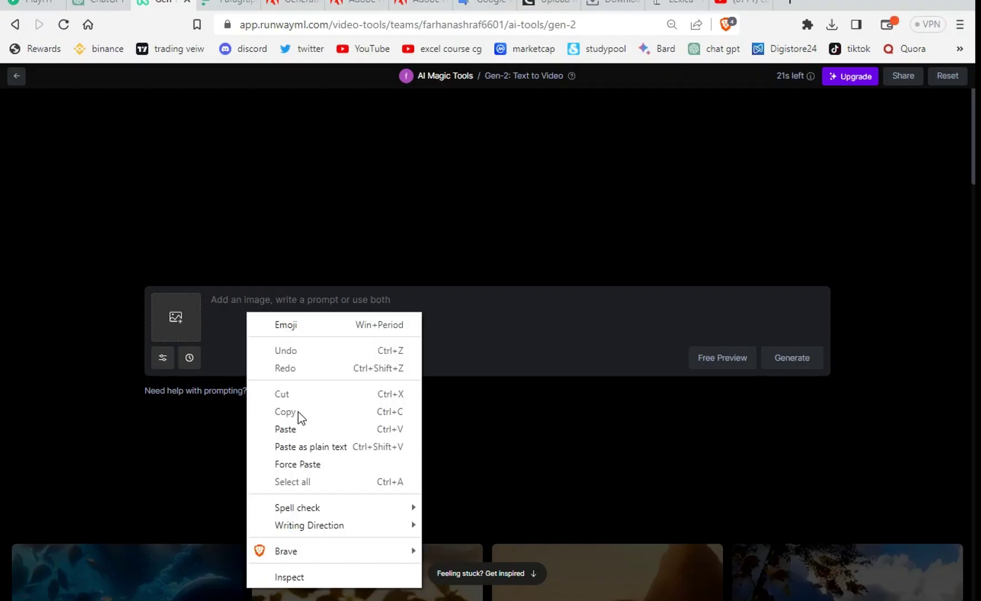
left_click(293, 429)
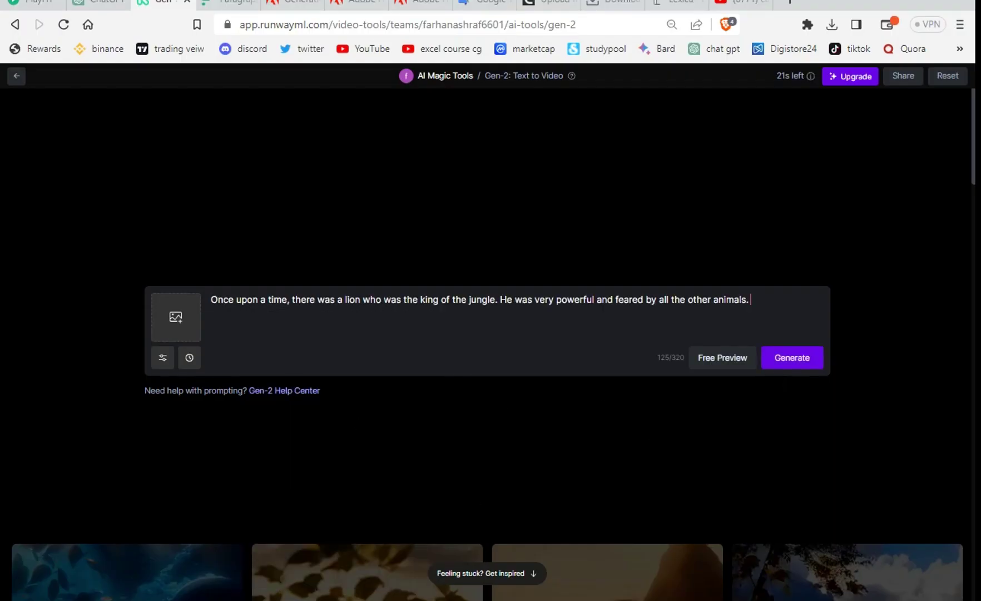
left_click(792, 358)
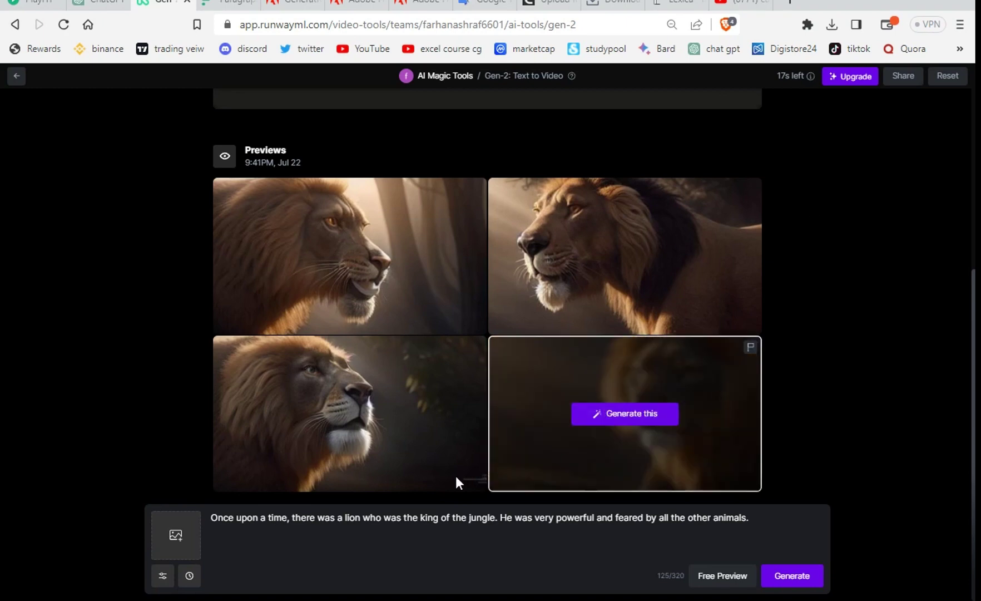
- Generate a video from the top-left lion preview, play it and download it
mouse_move(362, 286)
mouse_move(373, 396)
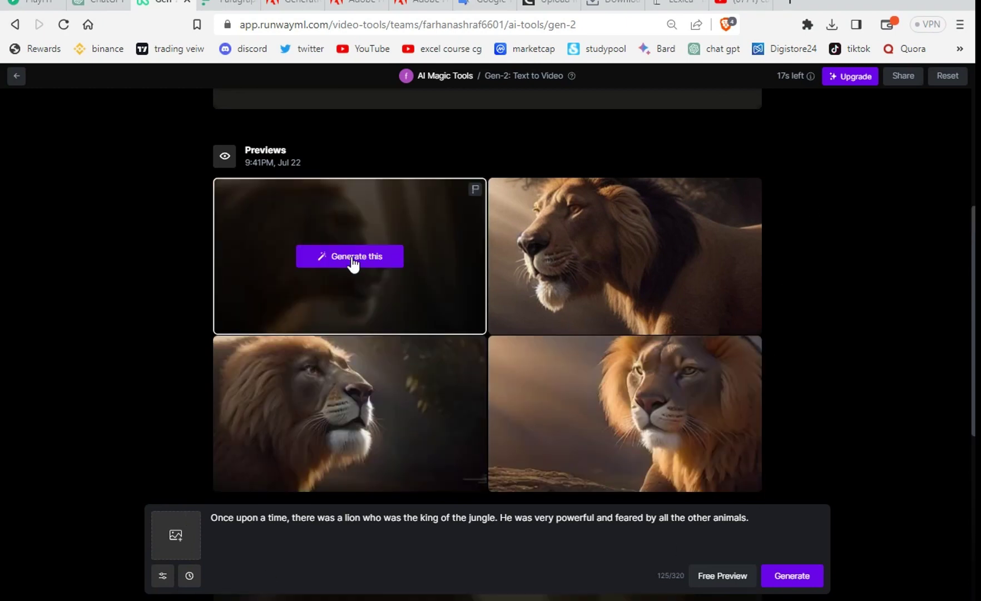
left_click(350, 262)
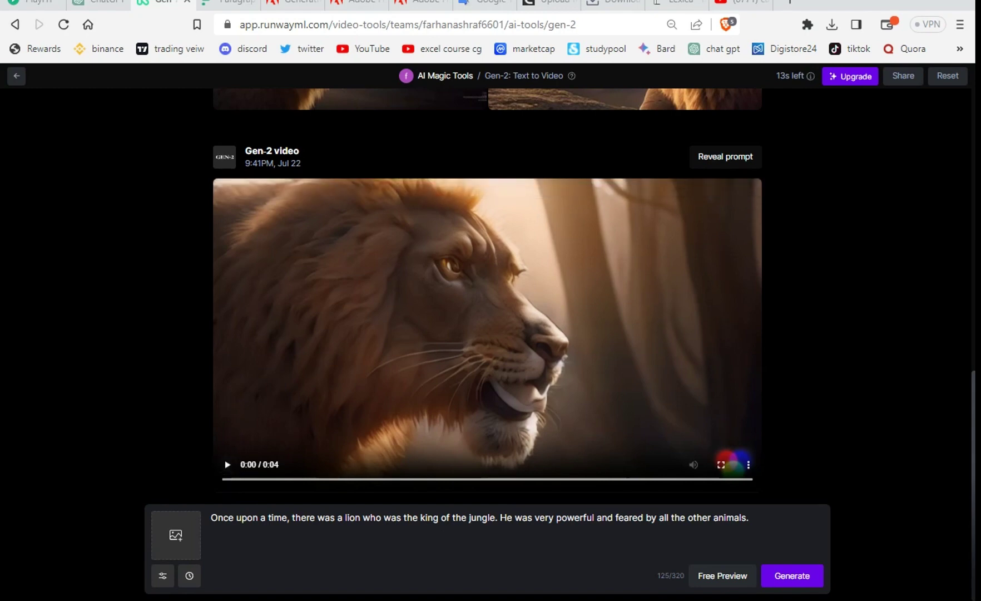
left_click(226, 463)
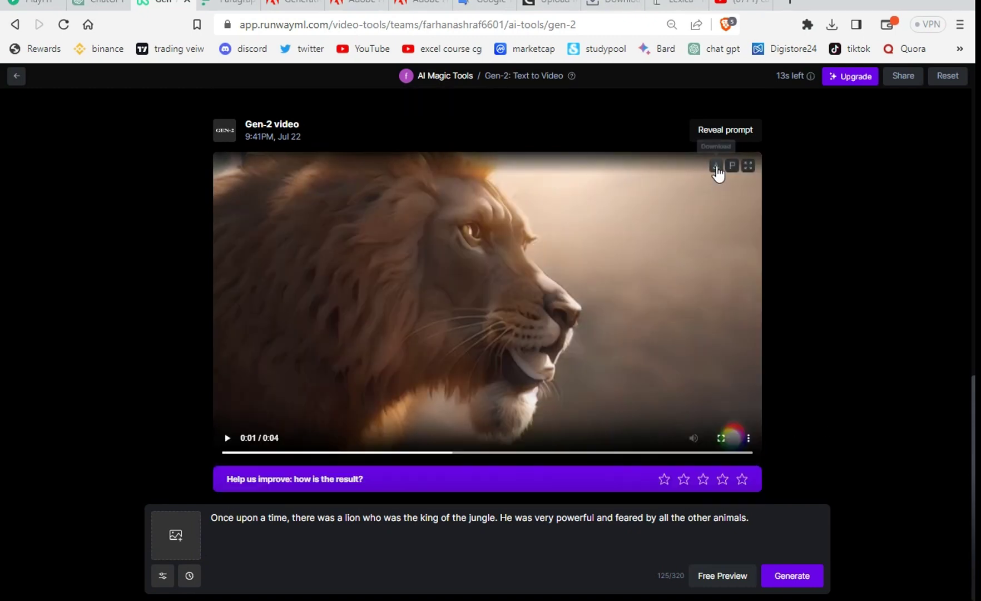
left_click(716, 167)
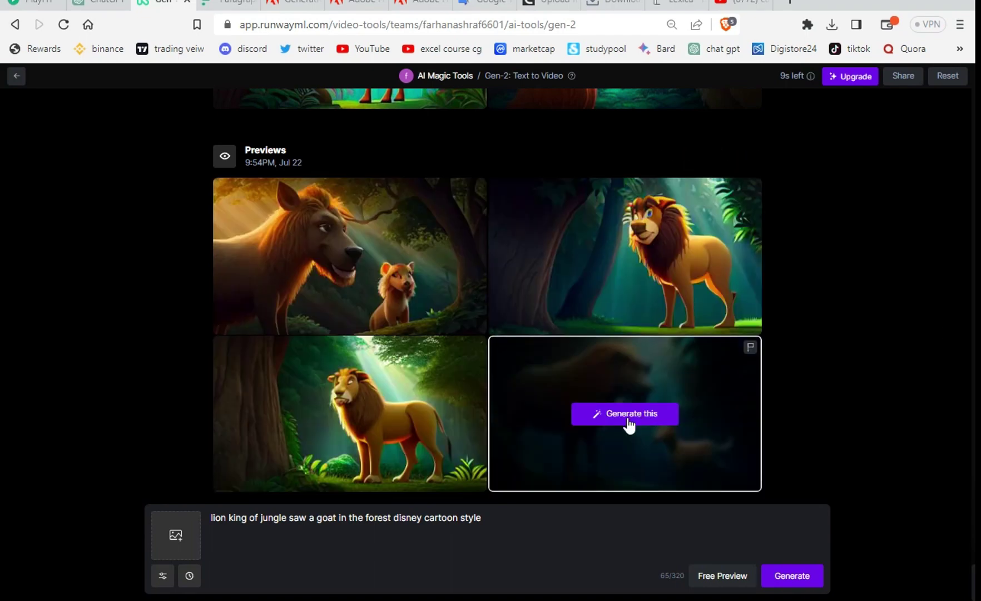
- Generate a Gen-2 video from the bottom-right cartoon lion-and-goat preview tile
left_click(627, 416)
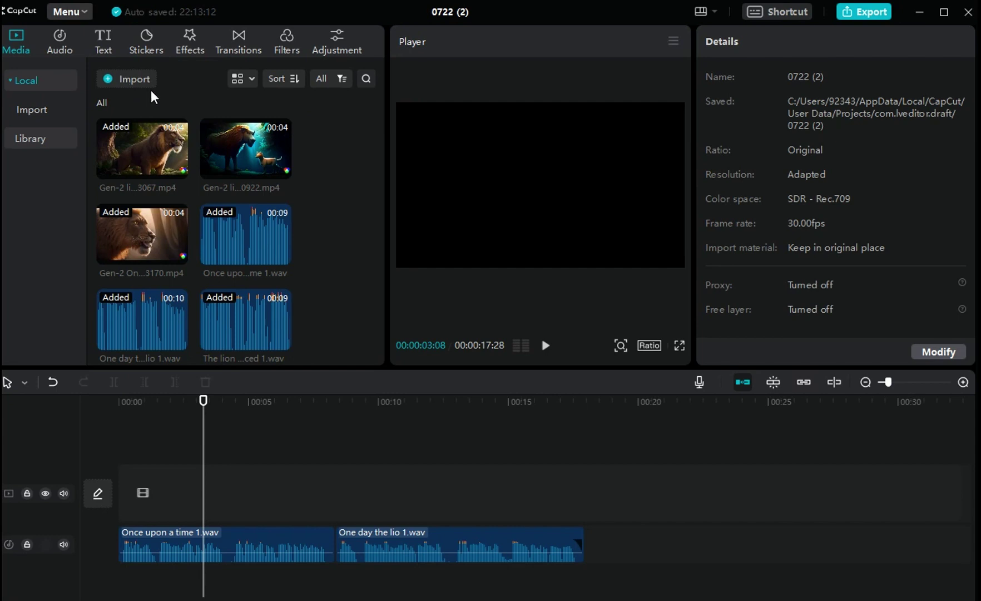
- Place two Gen-2 lion clips, then the 'hd image lion and goat.jpg' still, on the video track
scroll(311, 211, "down", 2)
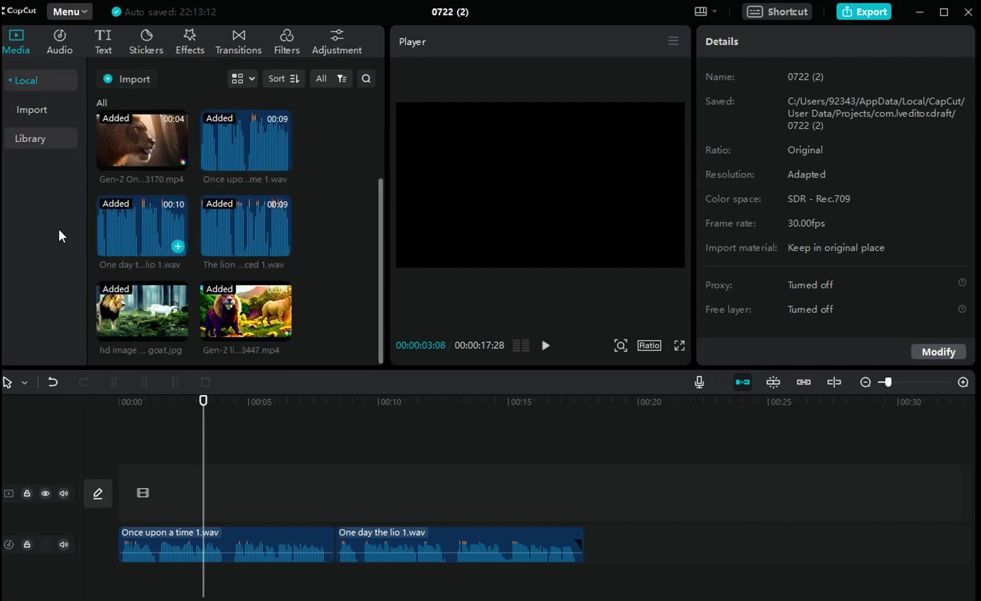
scroll(154, 267, "up", 2)
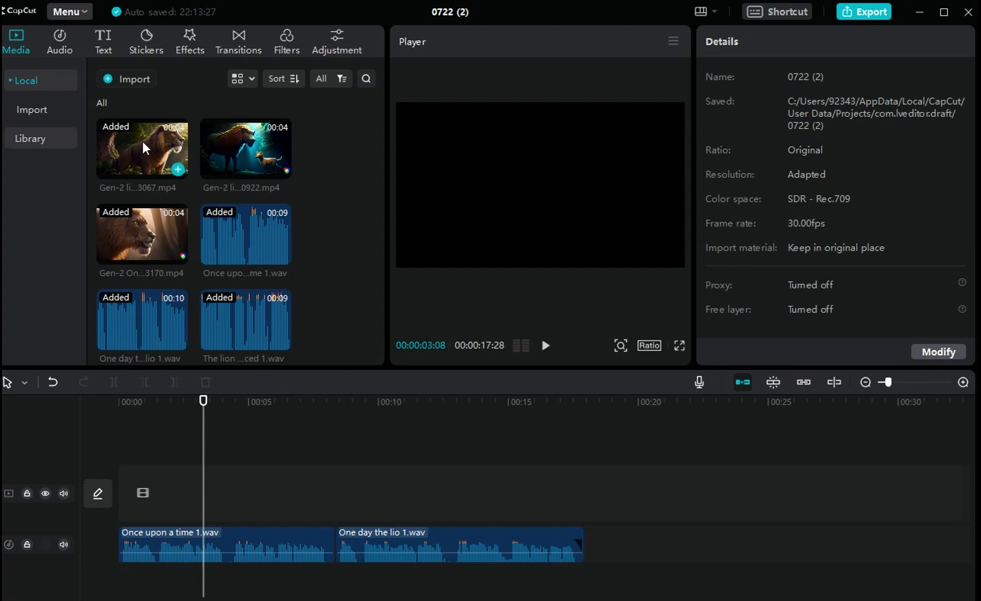
left_click_drag(174, 164, 125, 501)
left_click(178, 254)
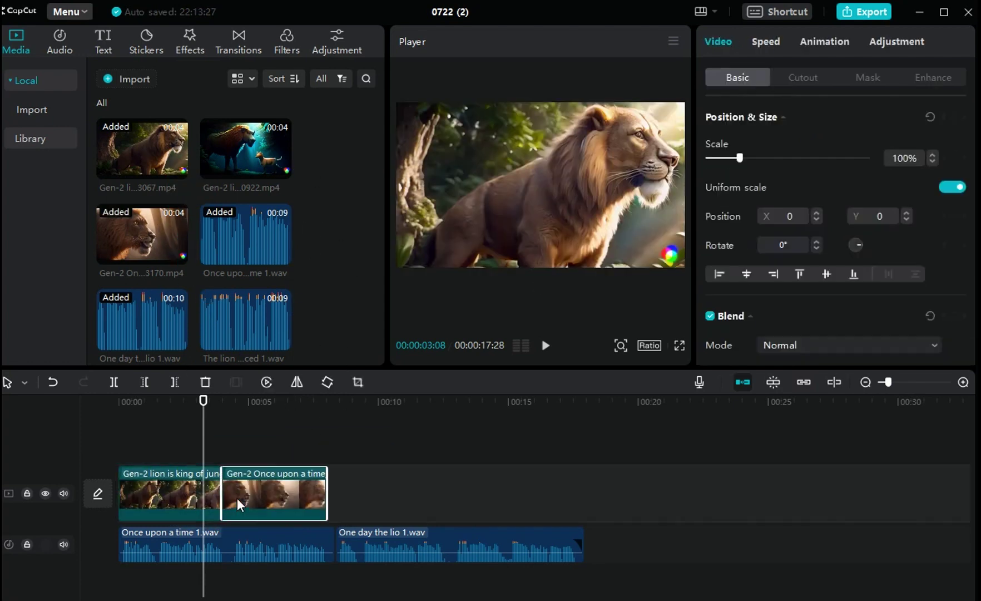
scroll(326, 311, "down", 1)
left_click(178, 357)
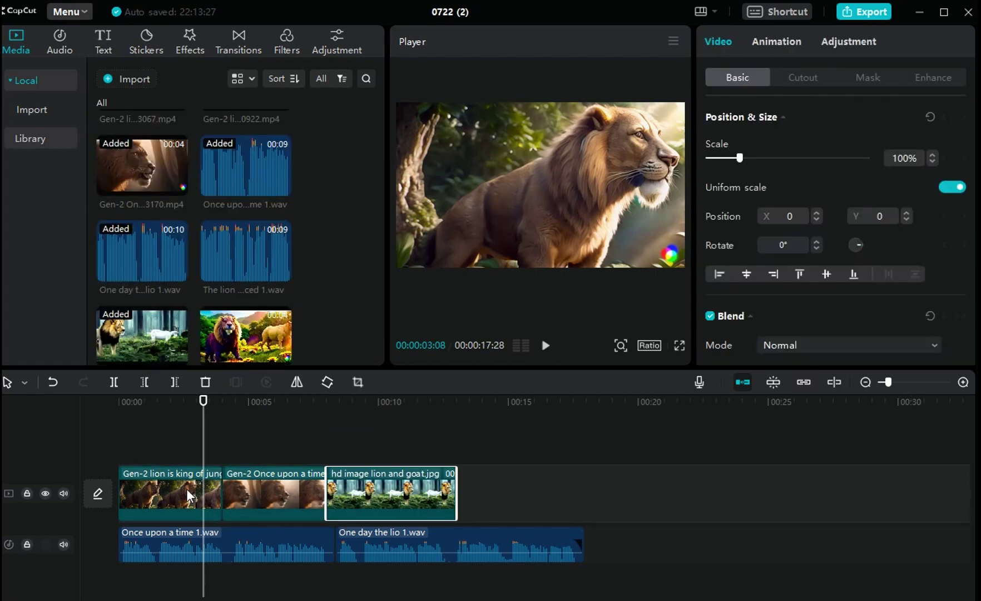
- Play the timeline briefly from near the start to review the clips
left_click_drag(199, 407, 131, 432)
left_click(164, 494)
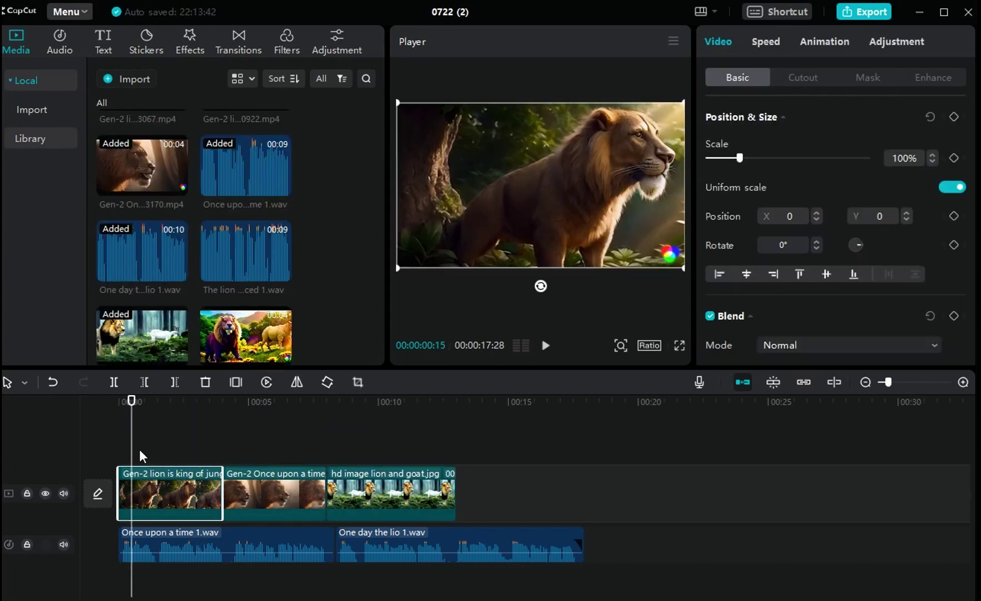
left_click(545, 346)
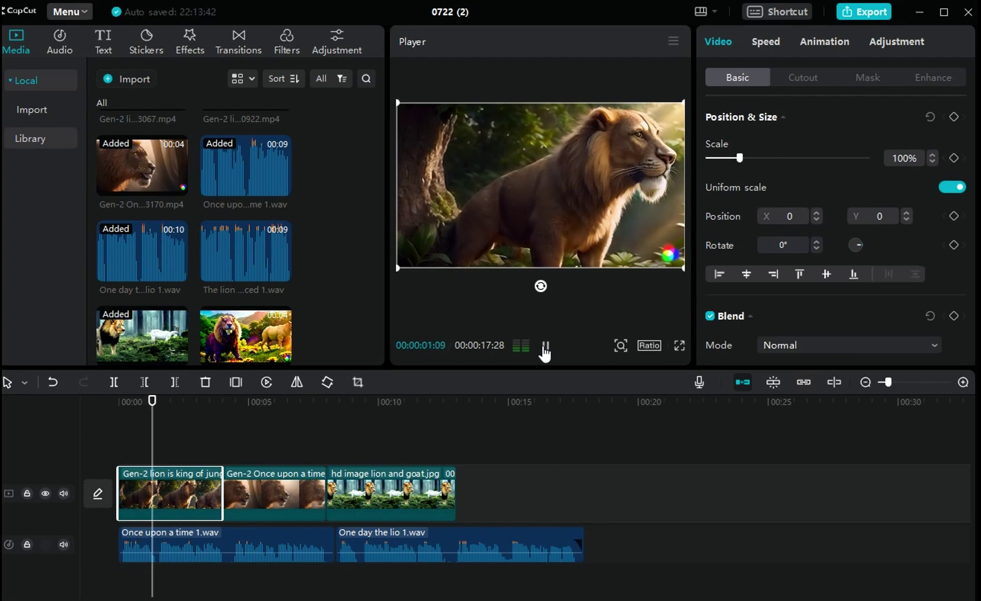
left_click(547, 347)
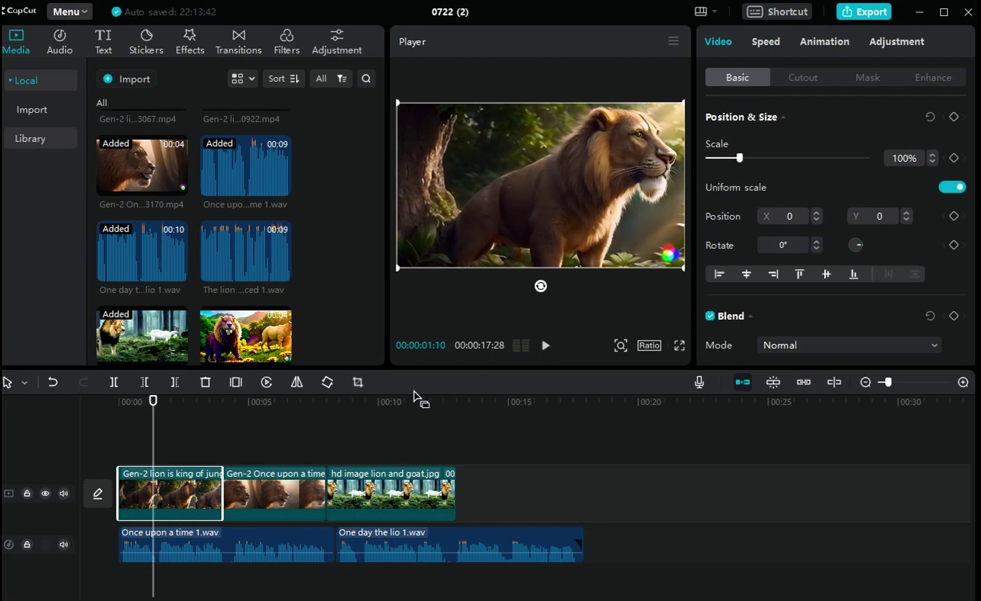
- Crop the first lion clip to a 16:9 ratio and bring up its In animation presets
left_click(357, 382)
left_click(511, 537)
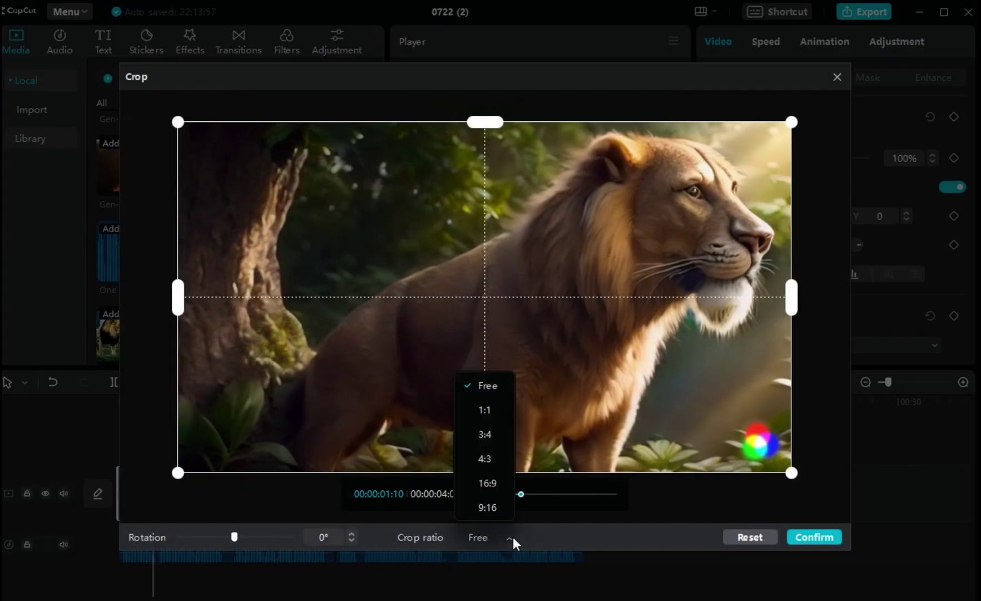
left_click(488, 483)
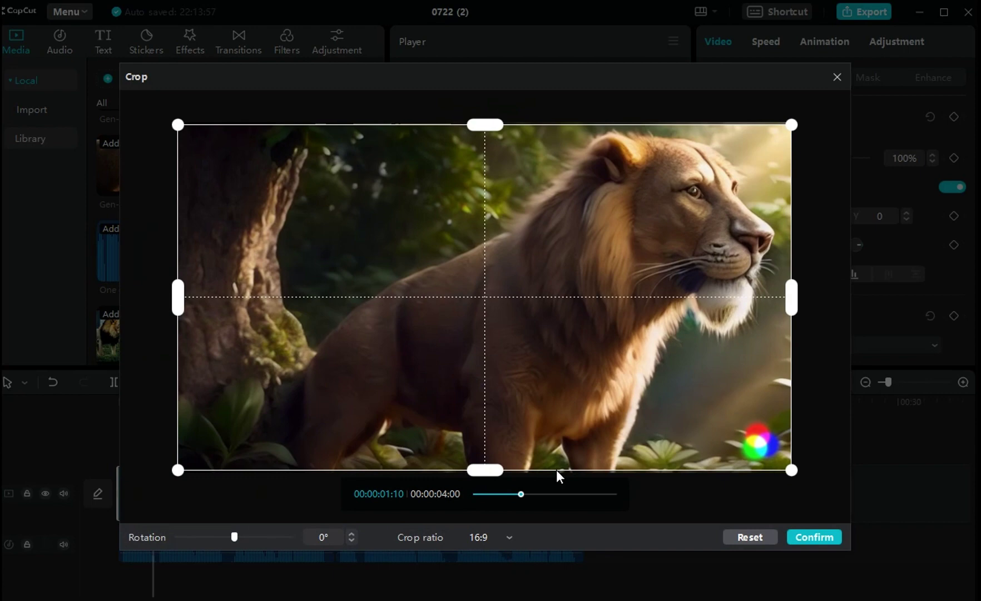
left_click(814, 537)
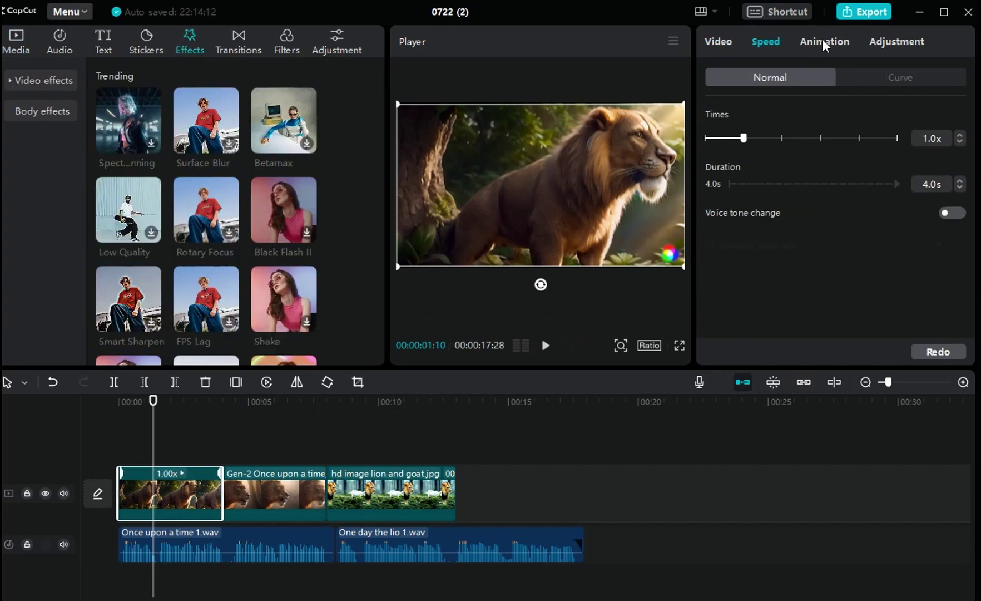
left_click(822, 42)
scroll(794, 250, "down", 2)
- Give the first clip a Zoom Out entry animation lasting about 3.6 seconds
left_click(789, 272)
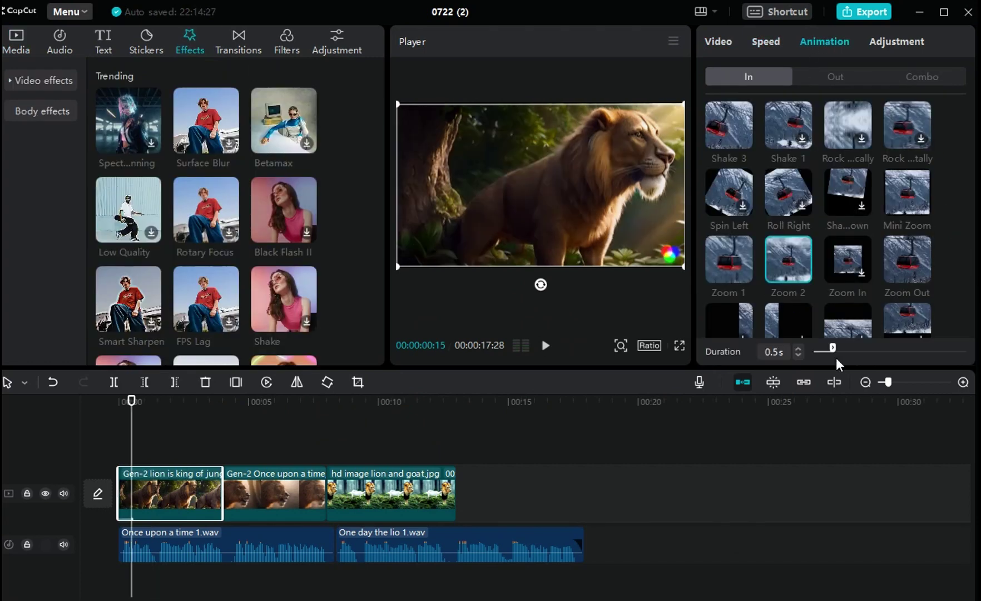
left_click(907, 259)
left_click_drag(832, 347, 948, 349)
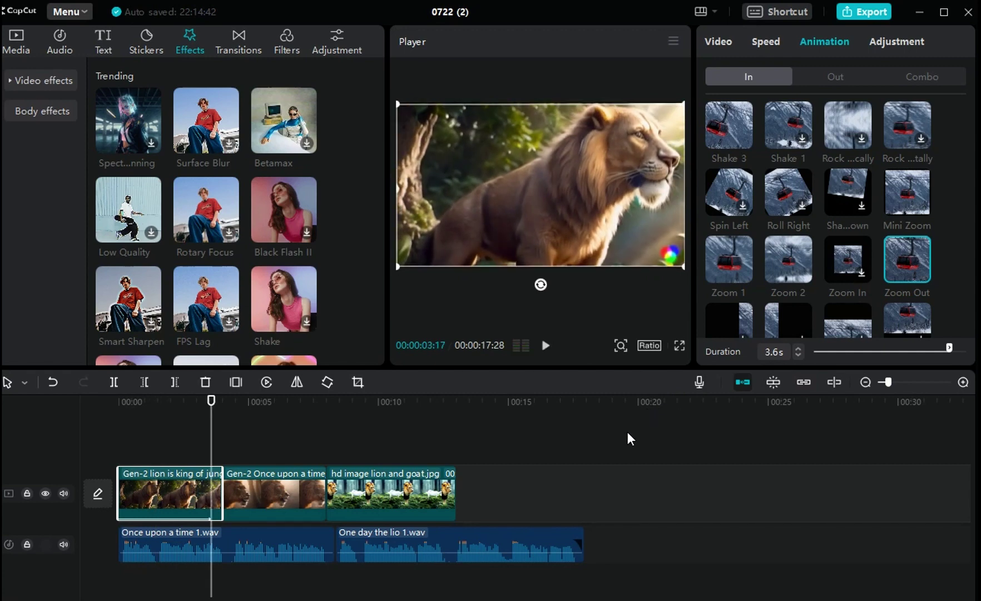
- On the second lion clip, add a scale keyframe at 00:00:05:04 and raise the scale slightly
left_click(272, 492)
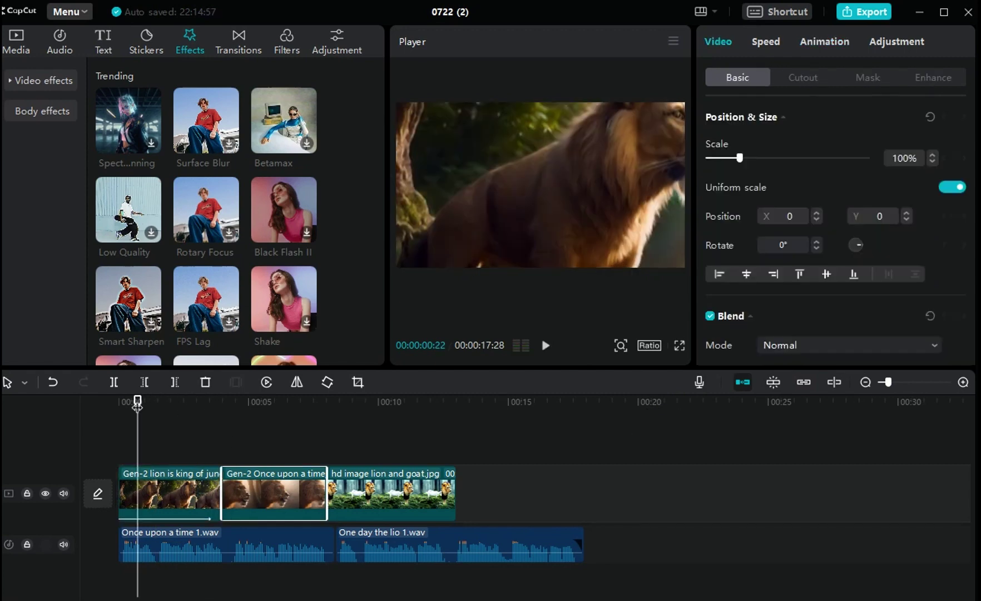
left_click(249, 423)
left_click(252, 421)
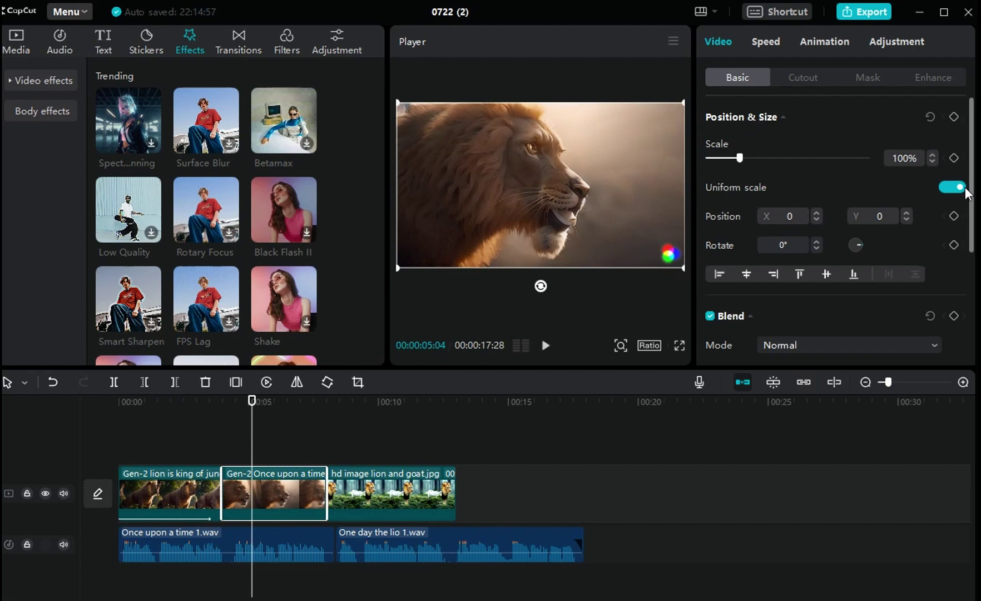
left_click(953, 158)
left_click(933, 156)
left_click(932, 155)
left_click(932, 155)
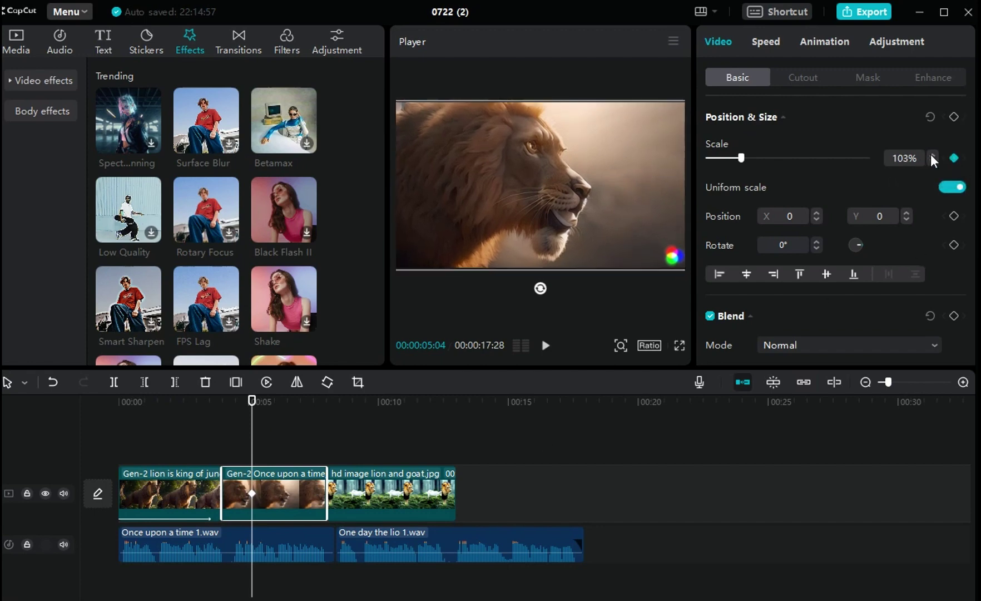
left_click(933, 156)
left_click(932, 155)
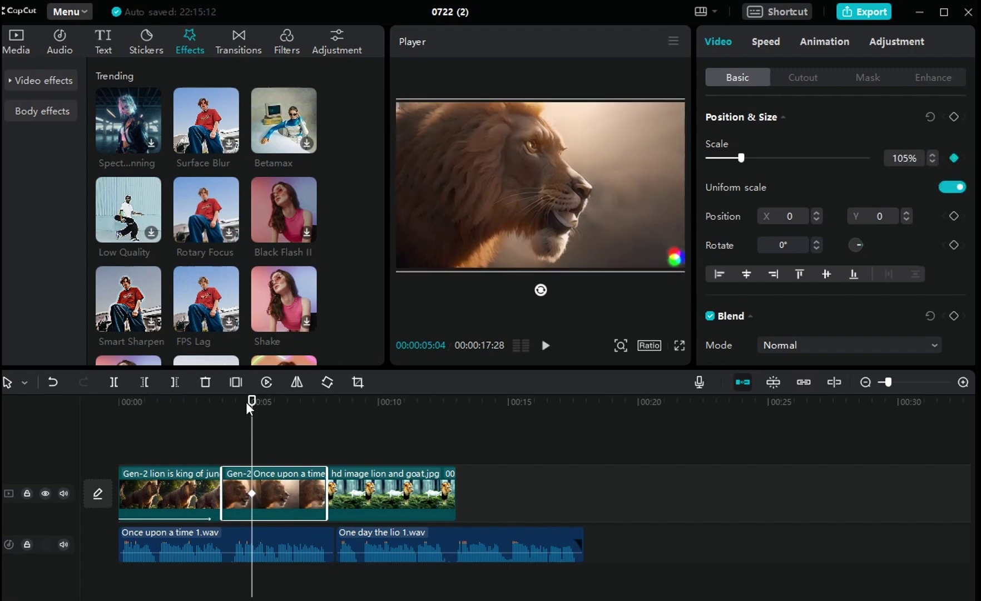
- Add a second scale keyframe at the 6-second mark with scale set to 110%
left_click_drag(251, 400, 274, 400)
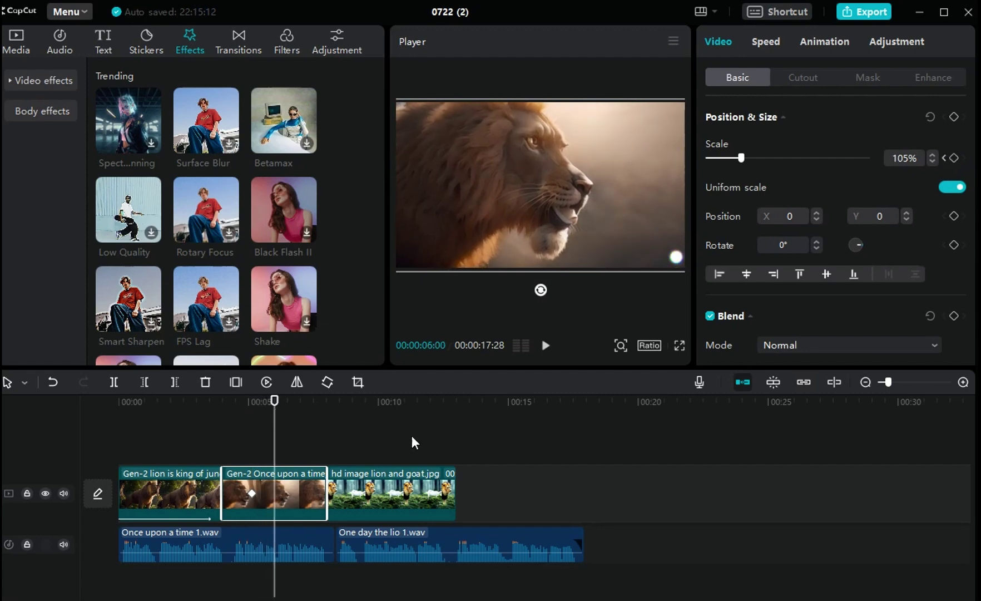
left_click(953, 159)
left_click(932, 156)
left_click(933, 157)
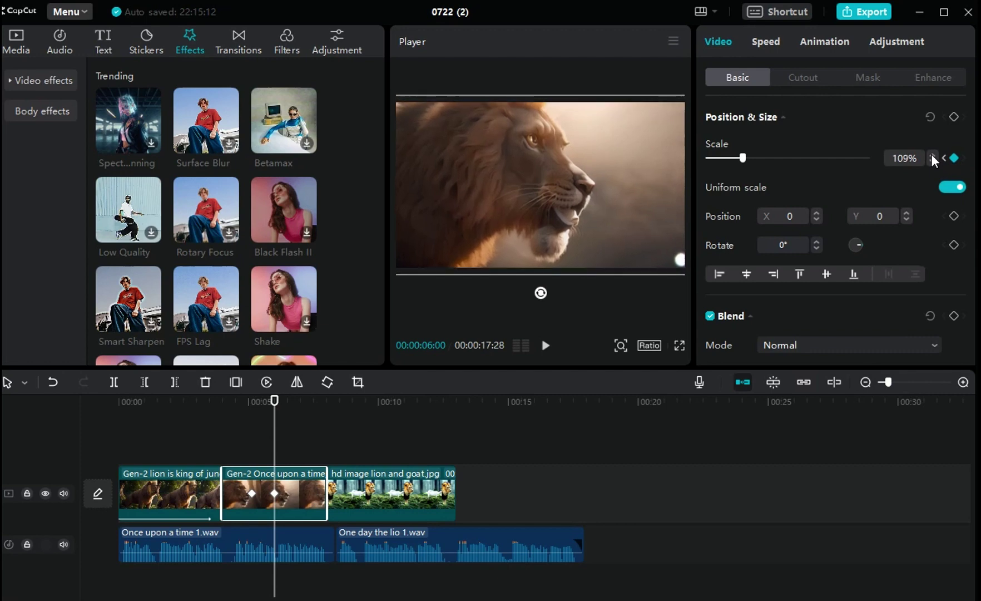
left_click(933, 157)
left_click(933, 156)
left_click(932, 162)
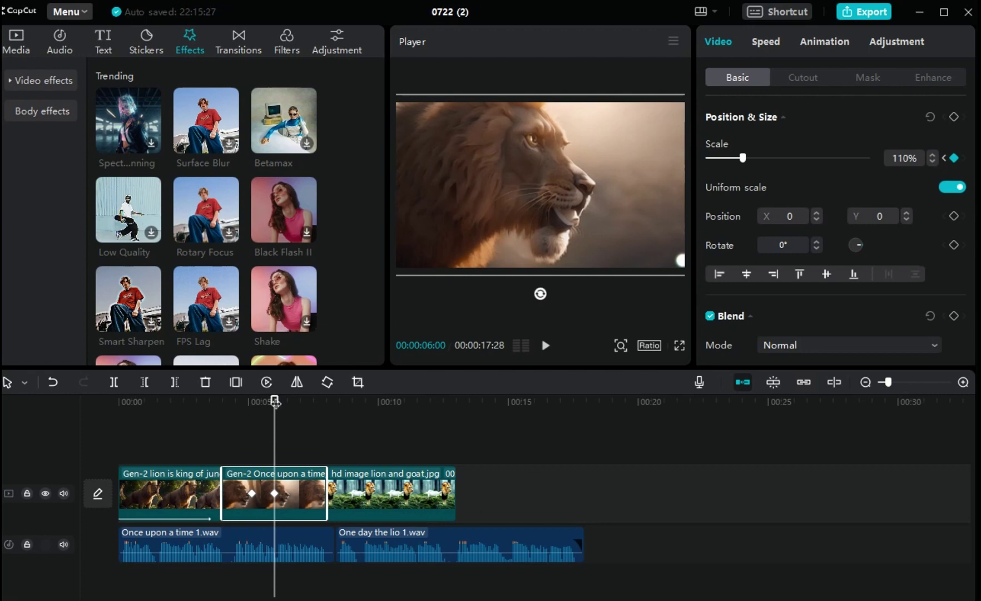
- Add a third keyframe at 00:00:07:05 with scale at 105%, then play back the zoom
left_click_drag(275, 401, 305, 422)
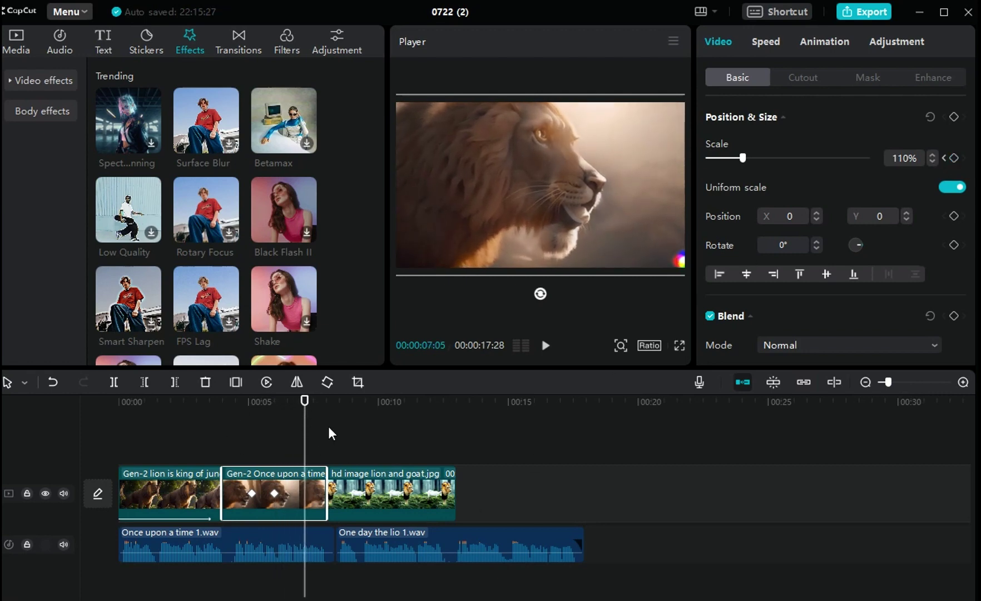
left_click(953, 159)
left_click(933, 162)
left_click(932, 161)
left_click(932, 162)
left_click(933, 161)
left_click(933, 162)
left_click(932, 162)
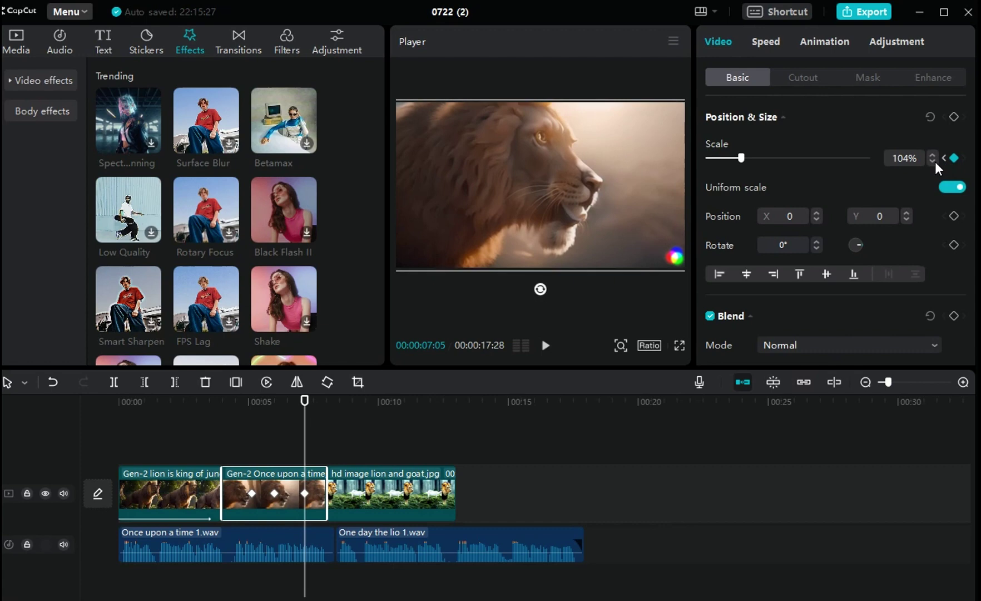
left_click(932, 155)
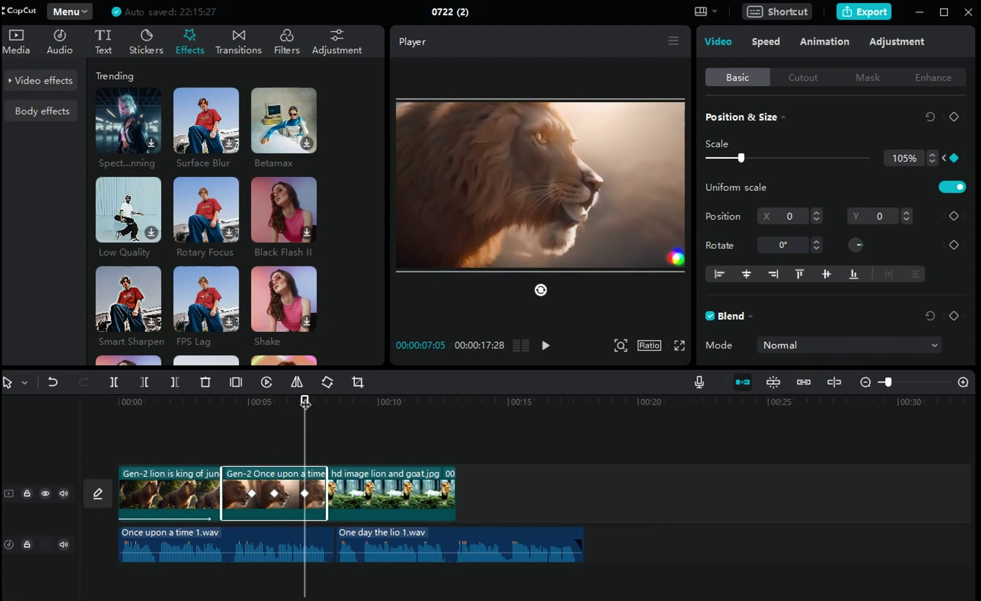
left_click_drag(305, 402, 220, 402)
left_click(546, 345)
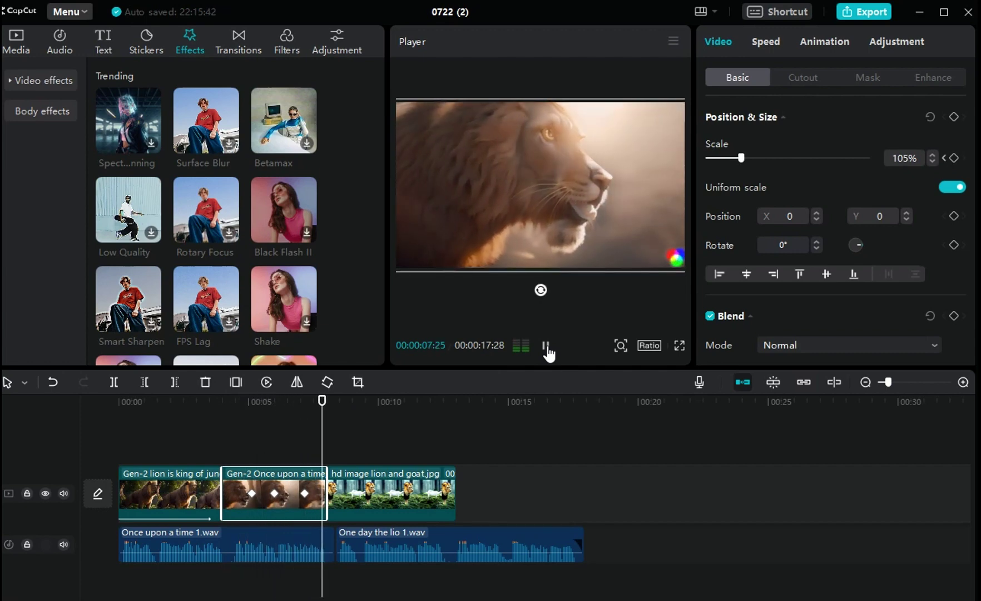
- Stop playback, select the lion-and-goat image clip and confirm its crop
left_click(546, 346)
left_click(392, 492)
left_click(358, 382)
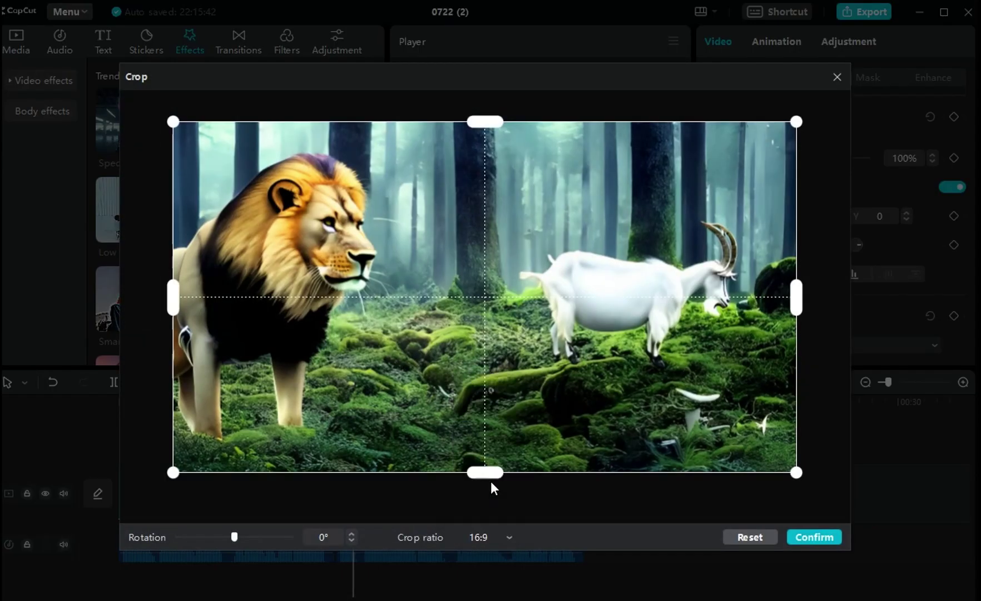
left_click(814, 537)
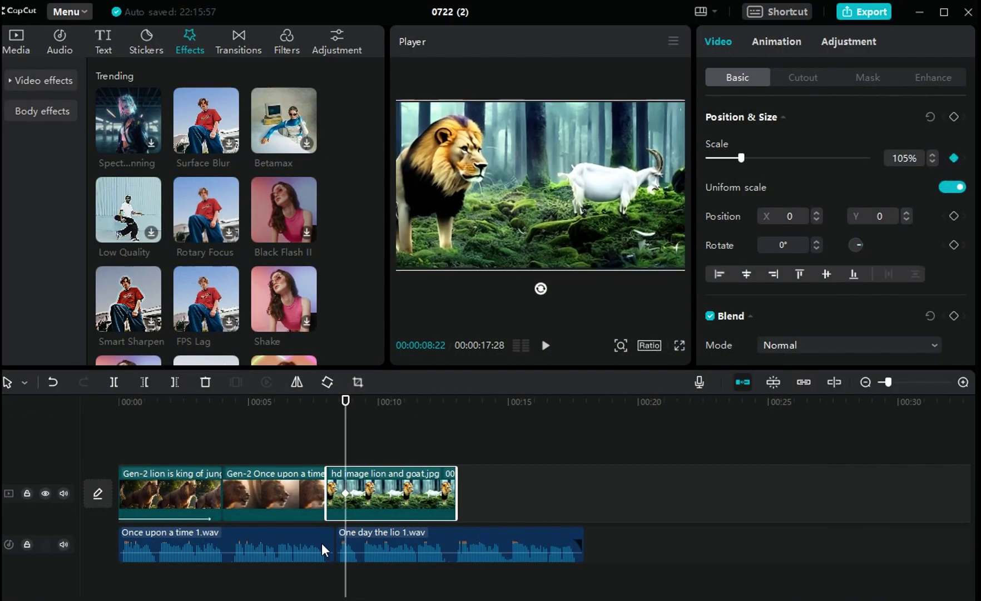
- Keyframe the image's scale along the clip, rising from 111% to 120%, then easing to about 113%
left_click(932, 155)
left_click(932, 155)
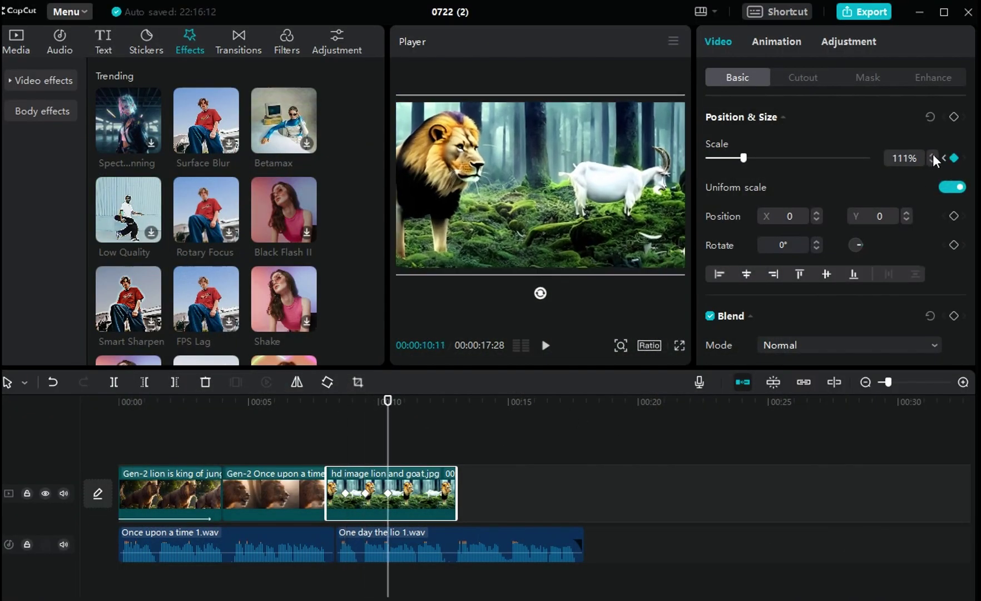
left_click(933, 156)
left_click(405, 399)
left_click(933, 155)
left_click(427, 400)
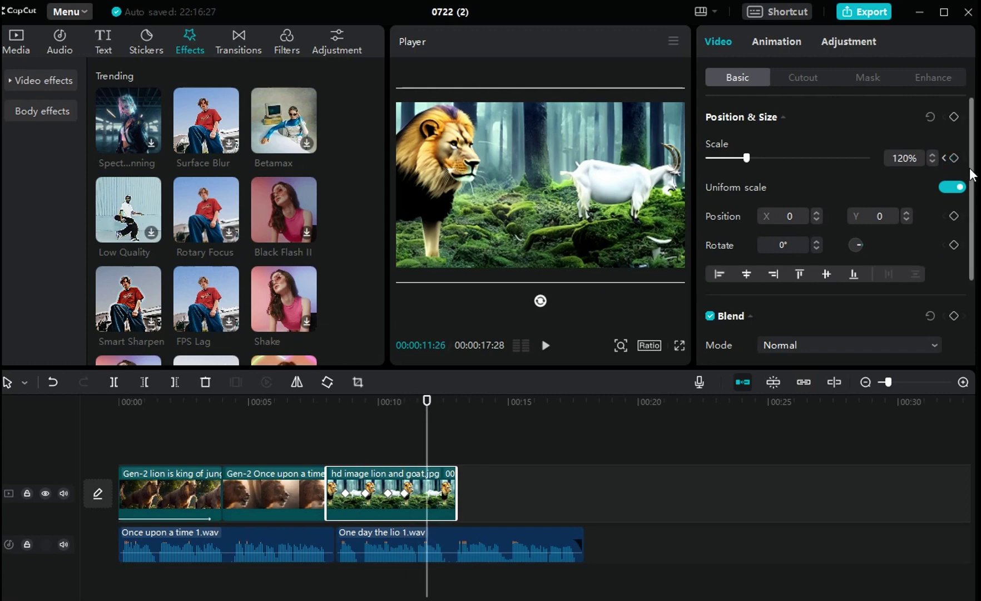
left_click(932, 161)
left_click(442, 400)
left_click(932, 162)
- Play back the zooms from 00:00:03:27, then add the last lion-and-goat video after the image
left_click(220, 400)
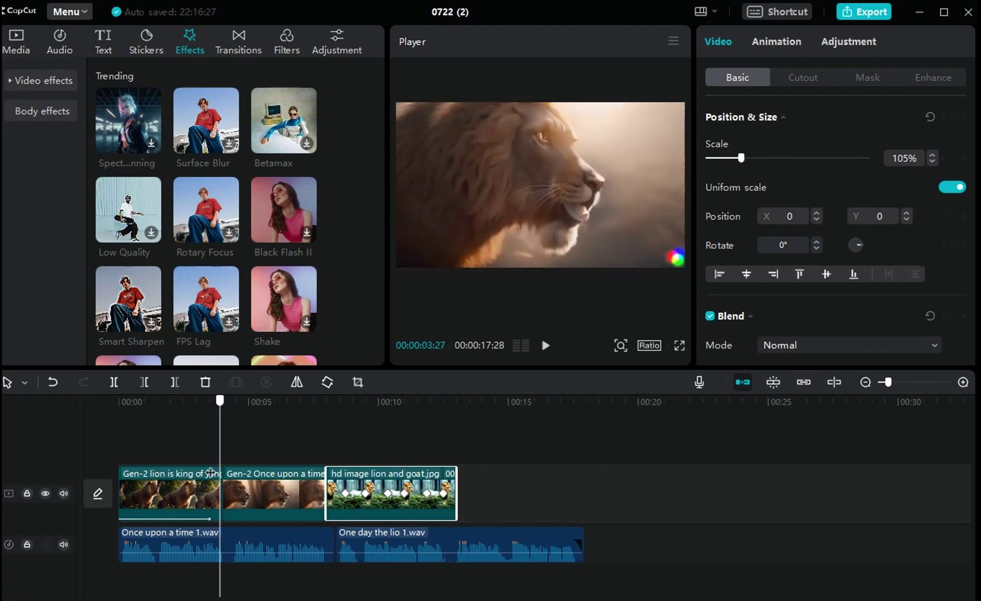
left_click(546, 345)
left_click(16, 42)
left_click_drag(246, 311, 459, 502)
- Trim the second narration audio clip so it ends with the fourth video clip
left_click(532, 401)
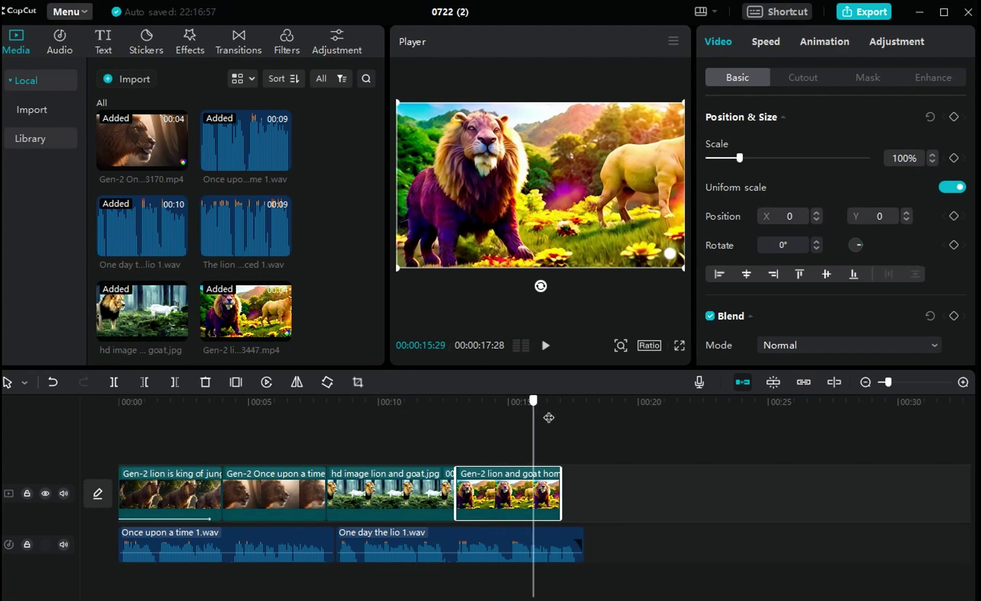
mouse_move(548, 418)
left_mouse_down()
mouse_move(564, 421)
mouse_move(555, 422)
mouse_move(556, 400)
mouse_move(563, 407)
left_mouse_up()
left_click(585, 543)
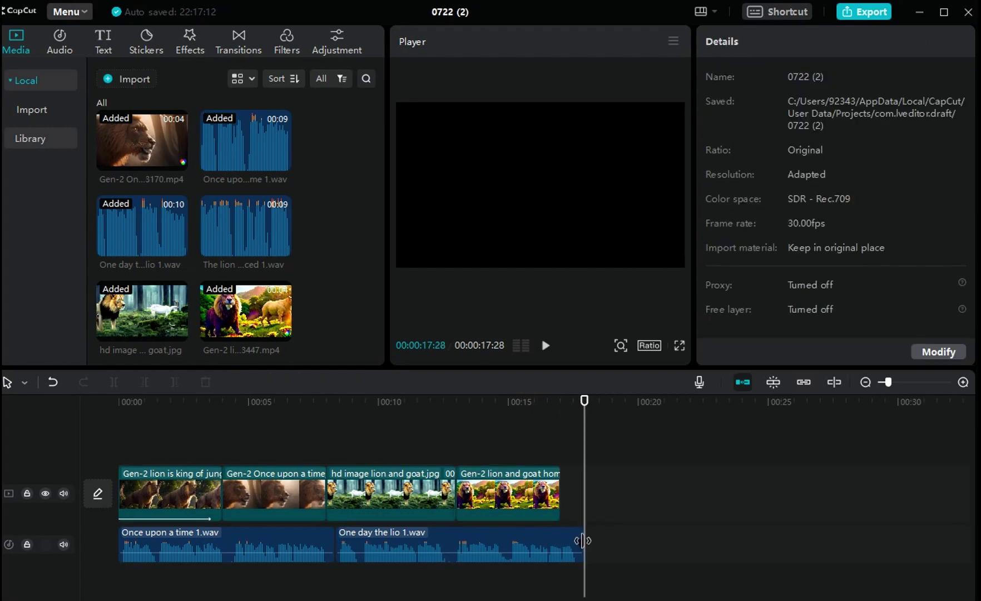
left_click(580, 540)
left_click_drag(581, 539, 562, 537)
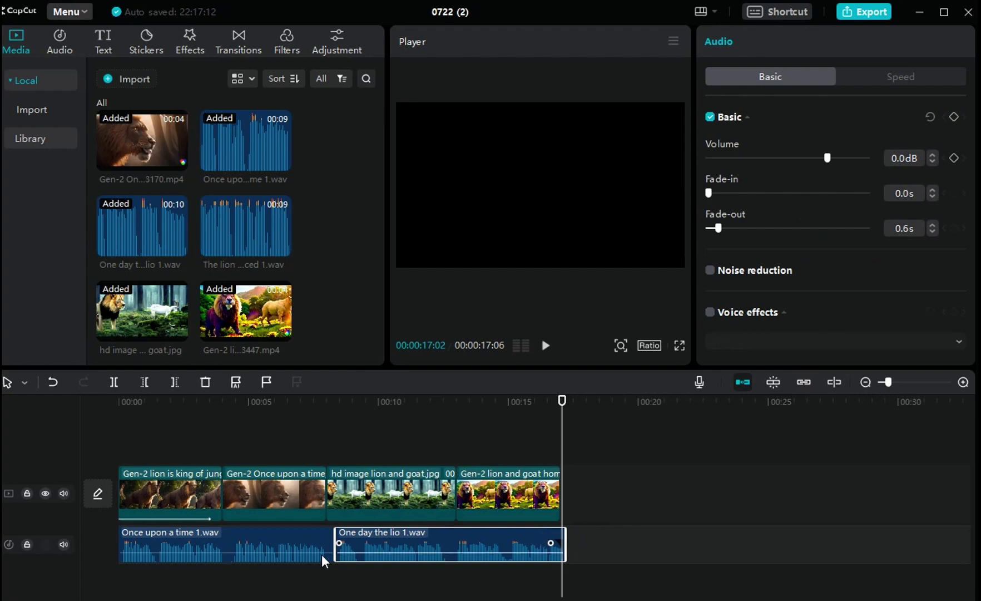
left_click(493, 440)
left_click(104, 47)
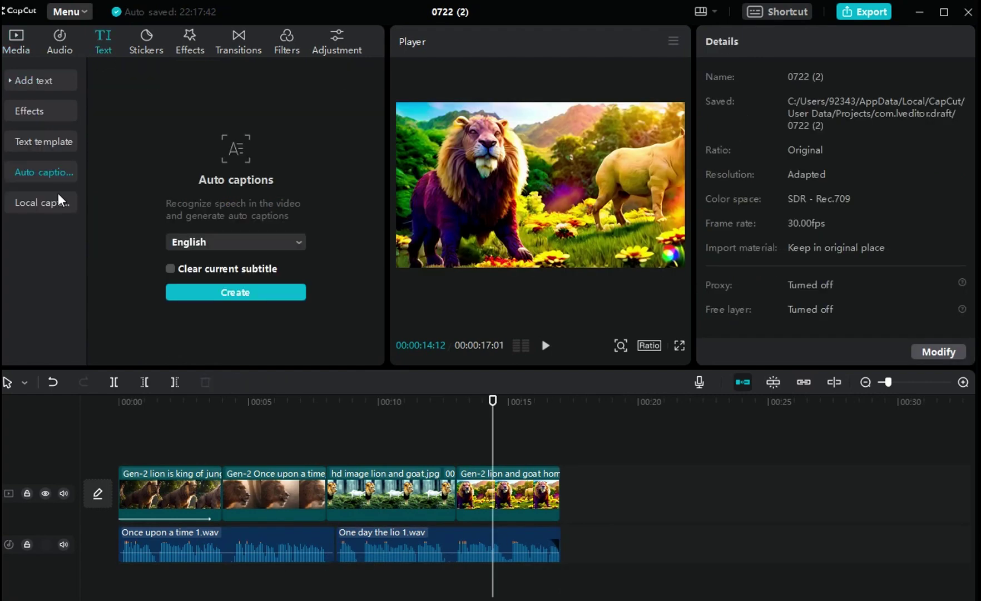
- Generate auto captions replacing existing subtitles, and style them yellow at font size 9
left_click(170, 269)
left_click(230, 292)
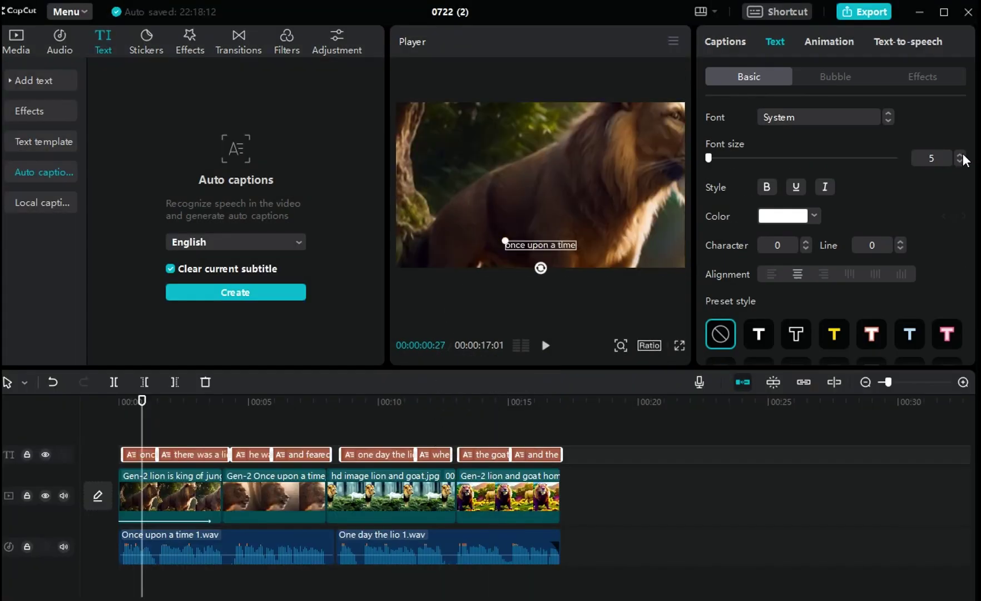
left_click(960, 155)
left_click(960, 155)
left_click(960, 155)
left_click(960, 155)
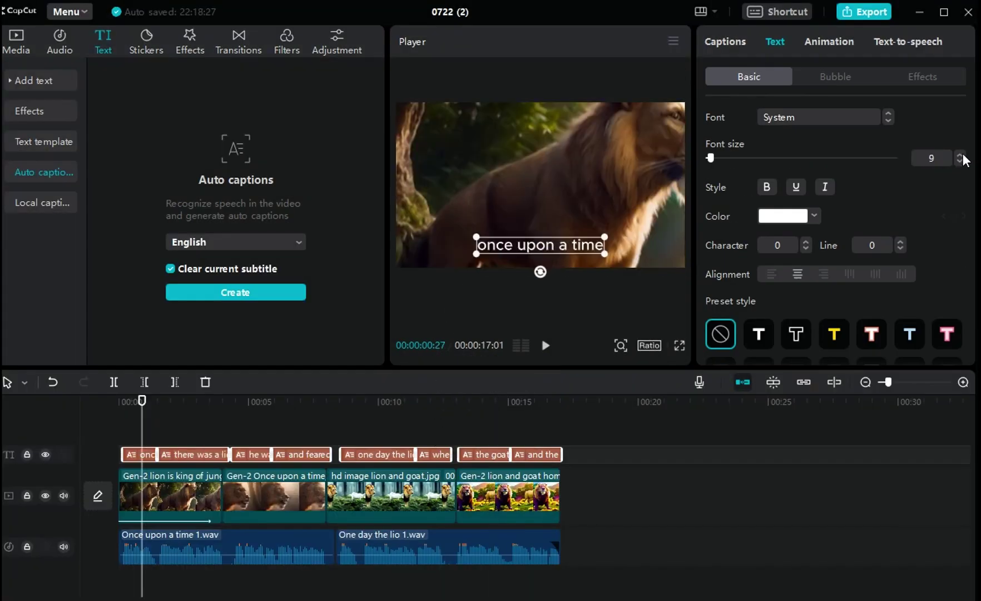
scroll(917, 296, "down", 2)
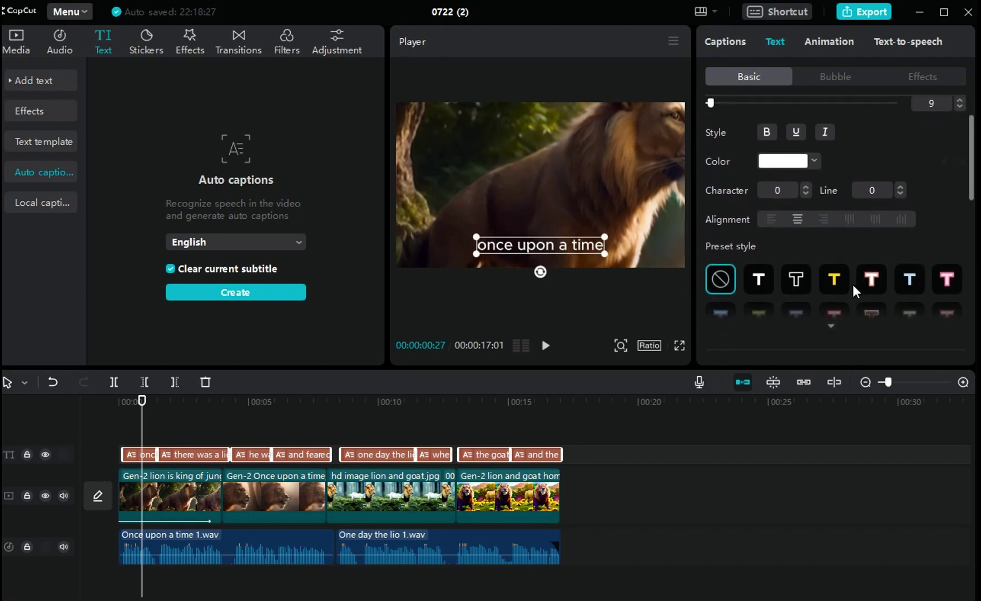
left_click(833, 277)
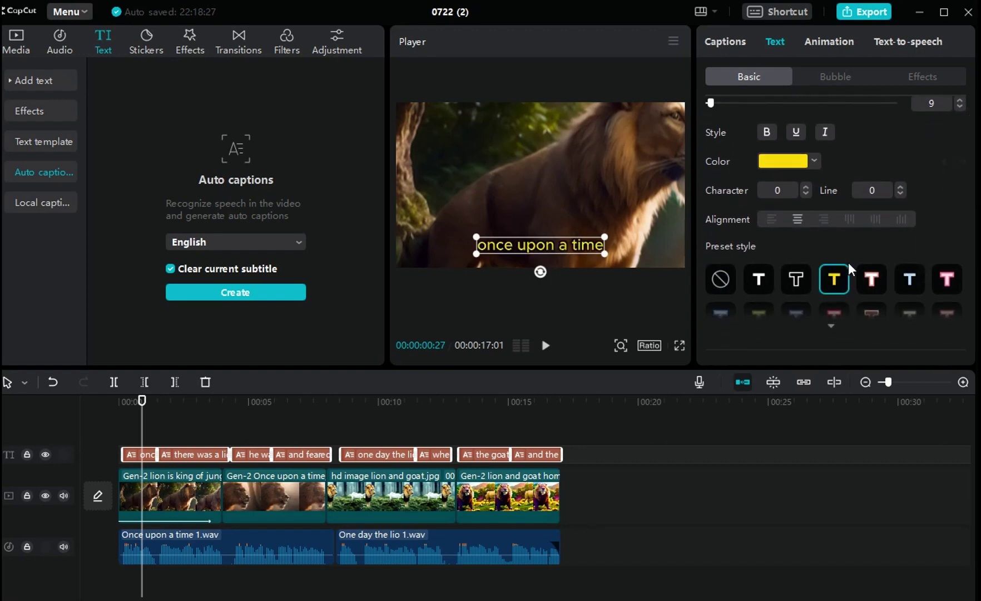
scroll(854, 261, "down", 8)
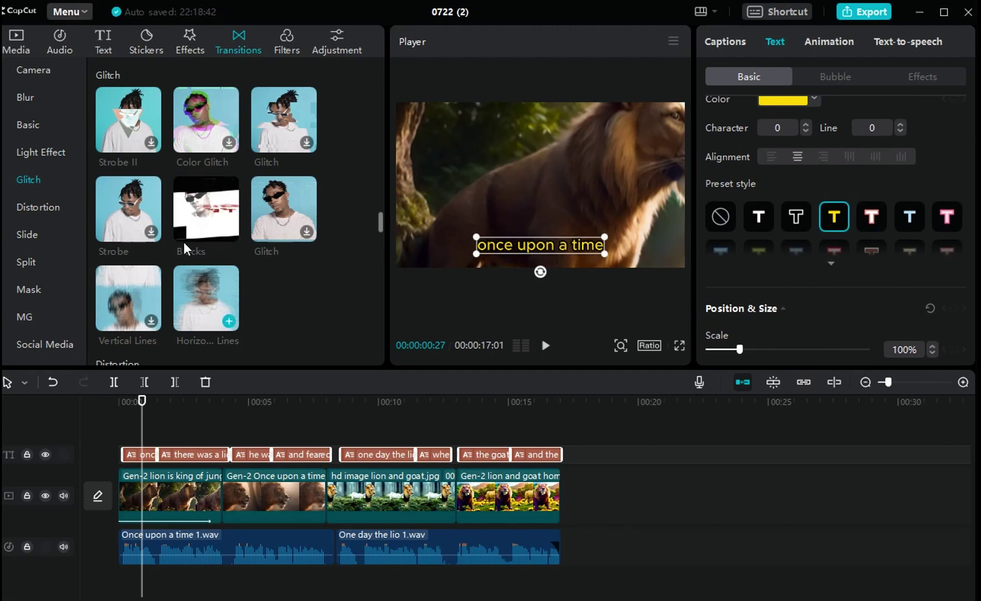
- Add Blocks at the first cut and light-effect transitions at the other two, then preview
left_click_drag(184, 246, 221, 494)
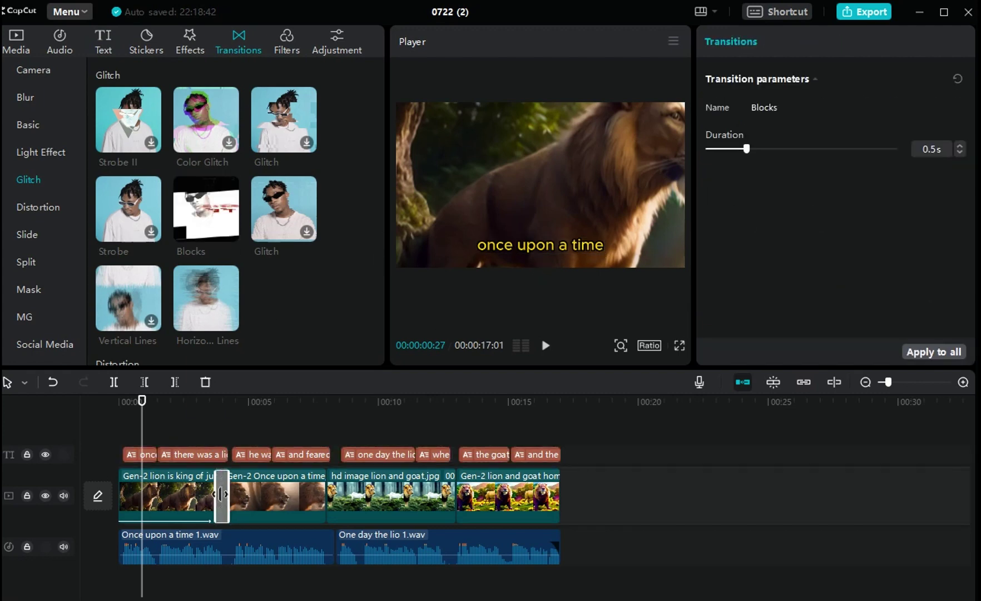
left_click(34, 71)
scroll(212, 226, "down", 10)
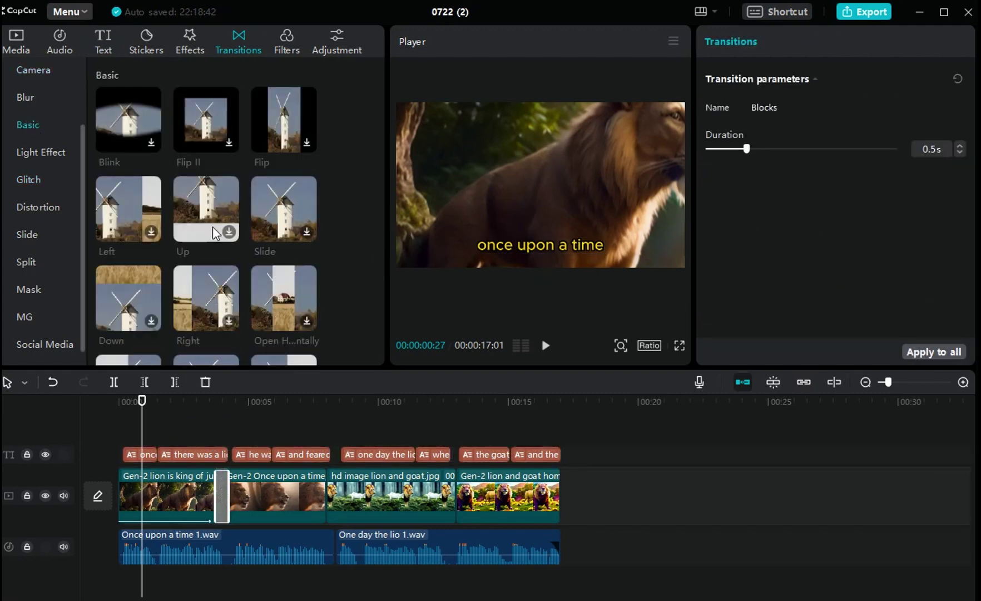
left_click_drag(261, 311, 327, 507)
left_click_drag(206, 298, 455, 501)
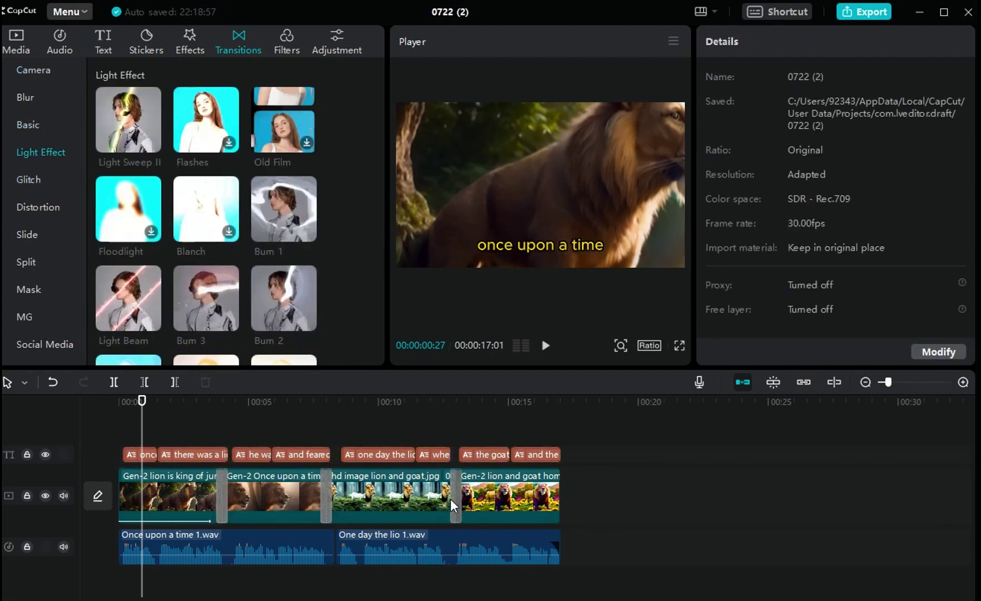
left_click(545, 350)
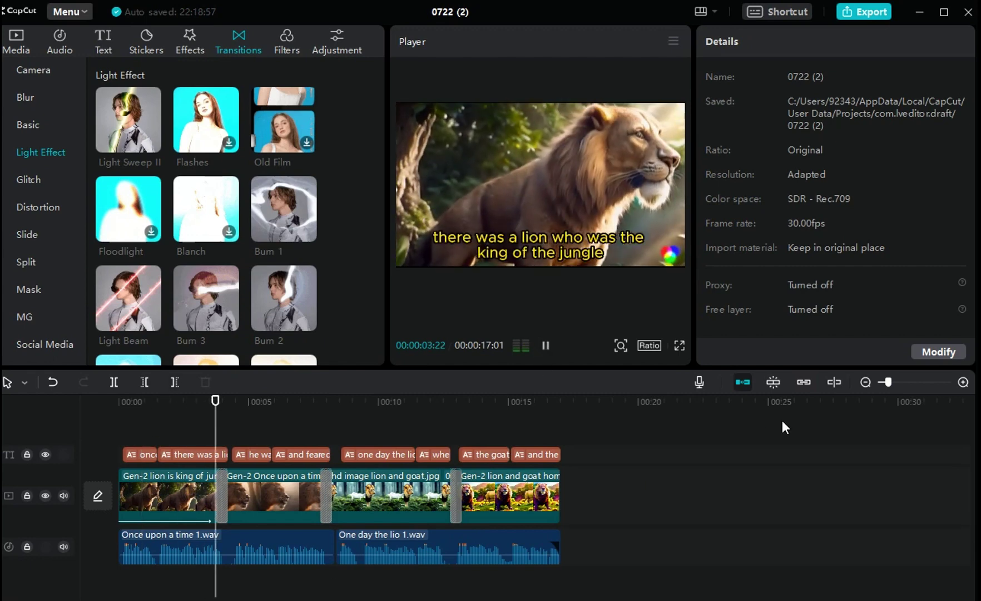
left_click_drag(324, 400, 149, 400)
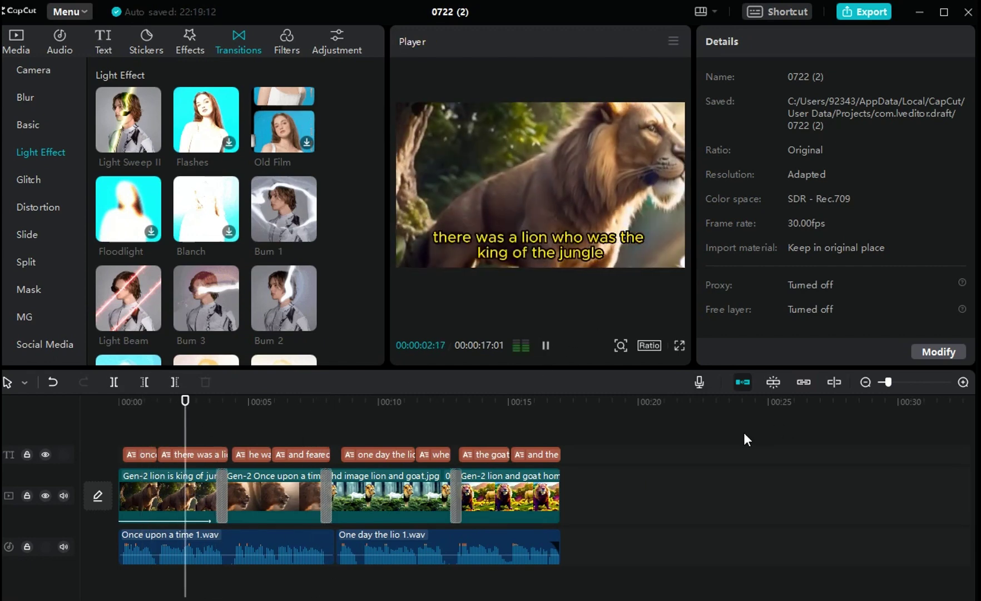